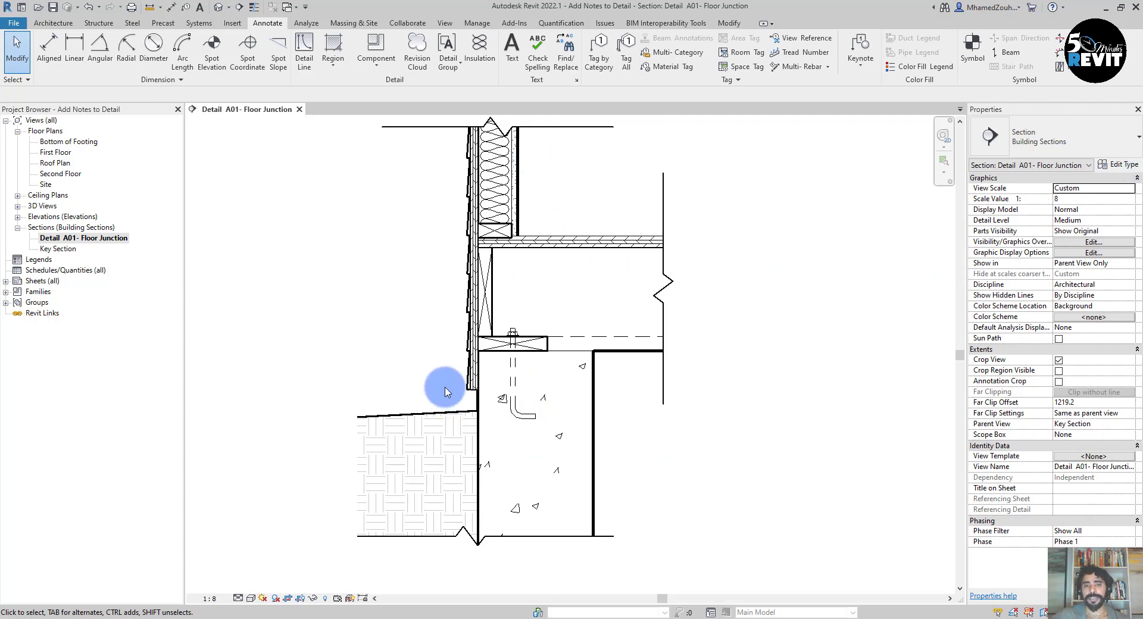
- Open the type properties of the 12" concrete foundation wall and enlarge the dialog to show all identity data
{"action": "scroll", "coordinate": [409, 372], "scroll_direction": "up", "scroll_amount": 2}
{"action": "scroll", "coordinate": [409, 372], "scroll_direction": "down", "scroll_amount": 2}
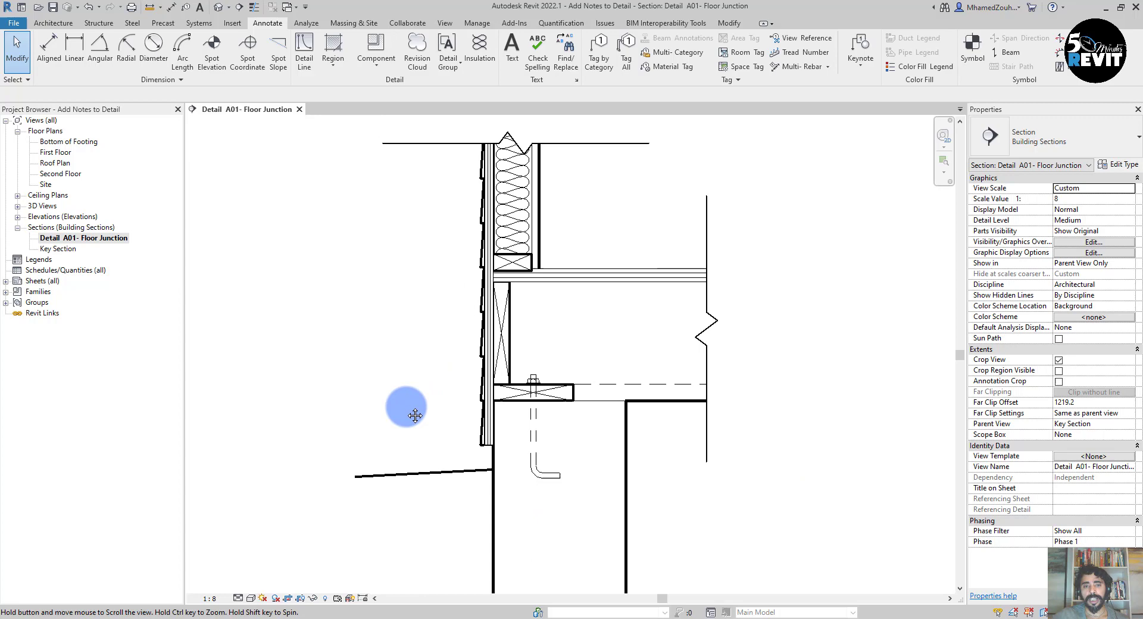
{"action": "mouse_move", "coordinate": [842, 475]}
{"action": "middle_mouse_down"}
{"action": "mouse_move", "coordinate": [821, 460]}
{"action": "mouse_move", "coordinate": [799, 462]}
{"action": "middle_mouse_up"}
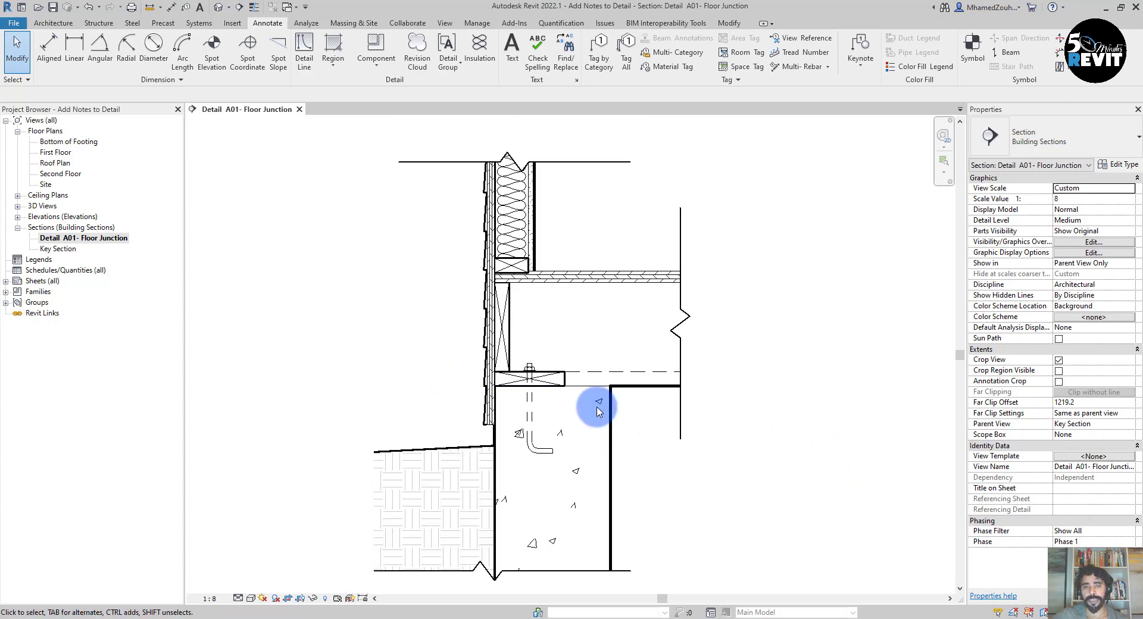
{"action": "left_click", "coordinate": [597, 461]}
{"action": "mouse_move", "coordinate": [673, 443]}
{"action": "middle_mouse_down"}
{"action": "mouse_move", "coordinate": [679, 456]}
{"action": "mouse_move", "coordinate": [668, 449]}
{"action": "middle_mouse_up"}
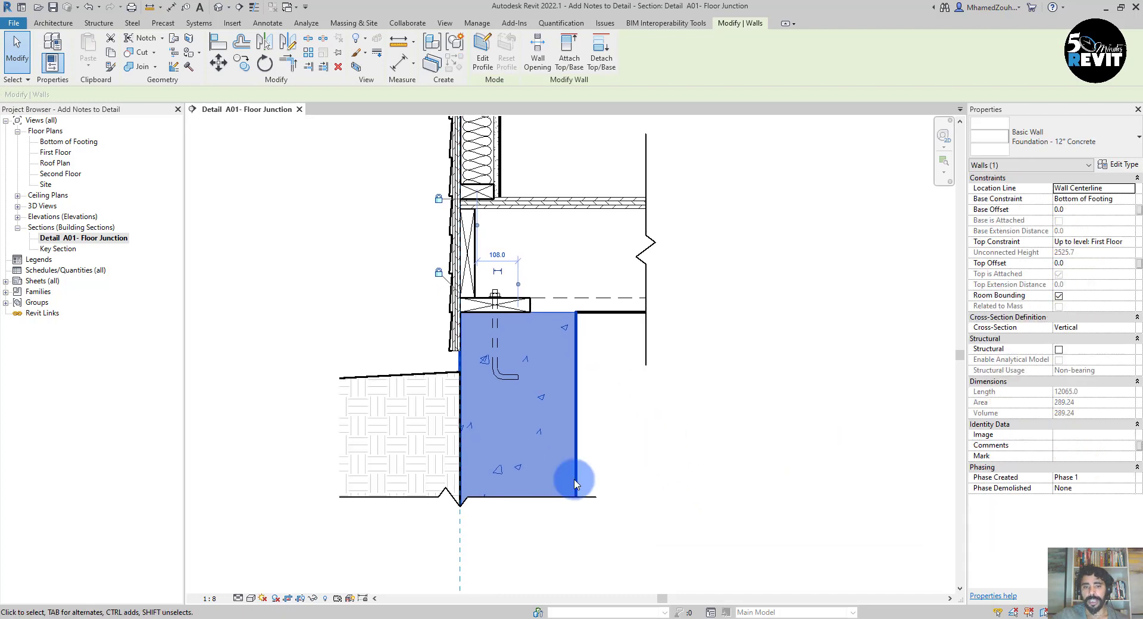
{"action": "middle_click_drag", "start_coordinate": [664, 502], "coordinate": [667, 494]}
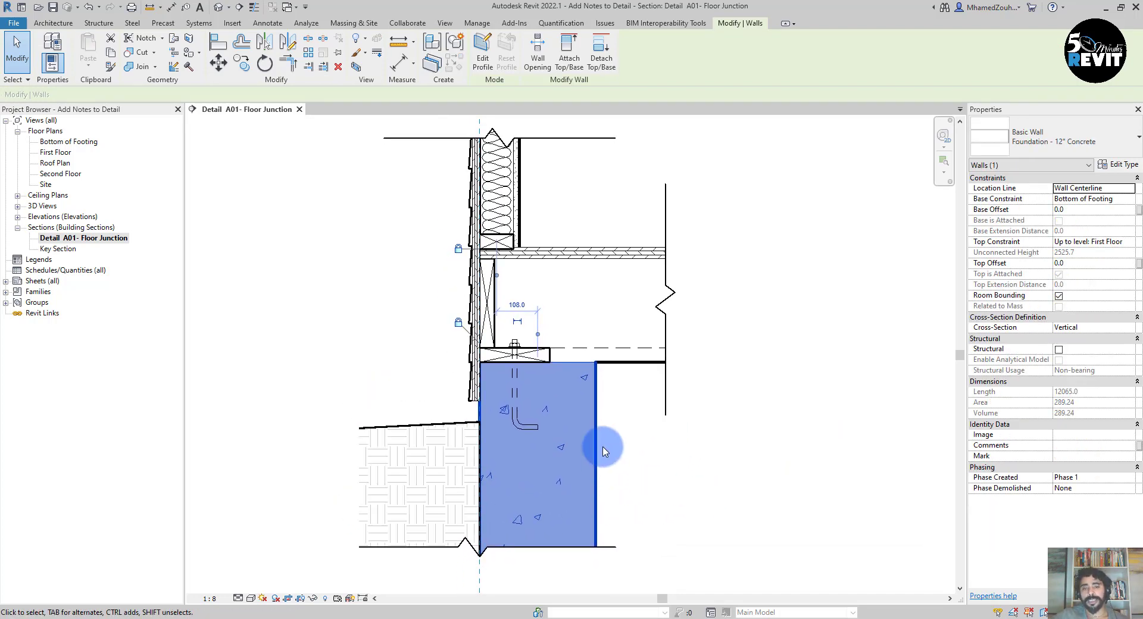
{"action": "middle_click_drag", "start_coordinate": [659, 477], "coordinate": [677, 477]}
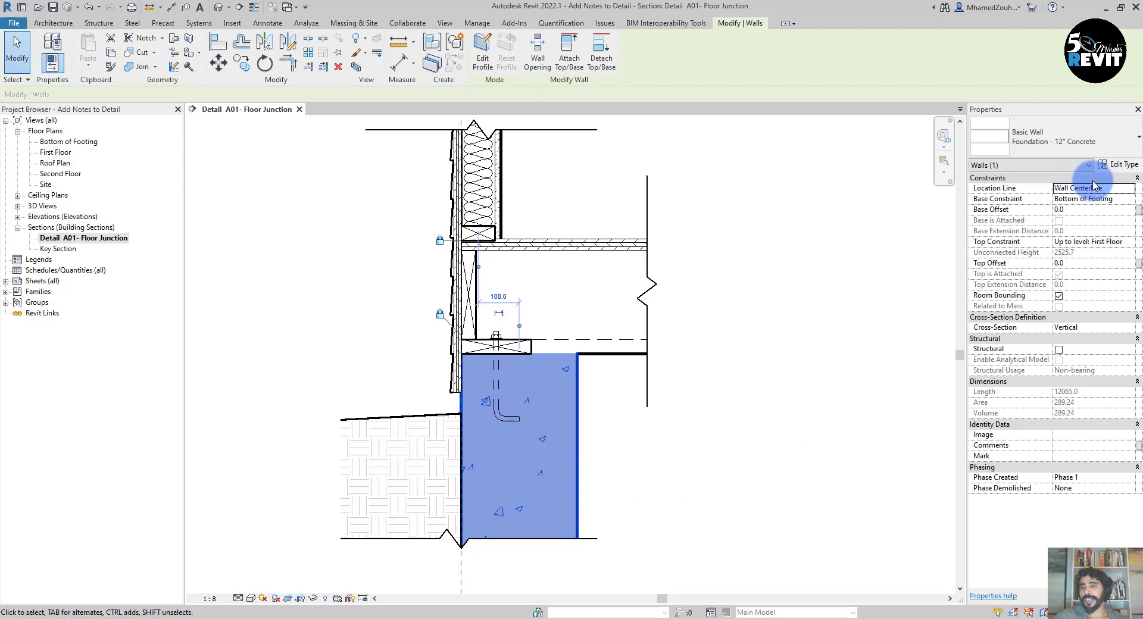
{"action": "left_click", "coordinate": [1118, 170]}
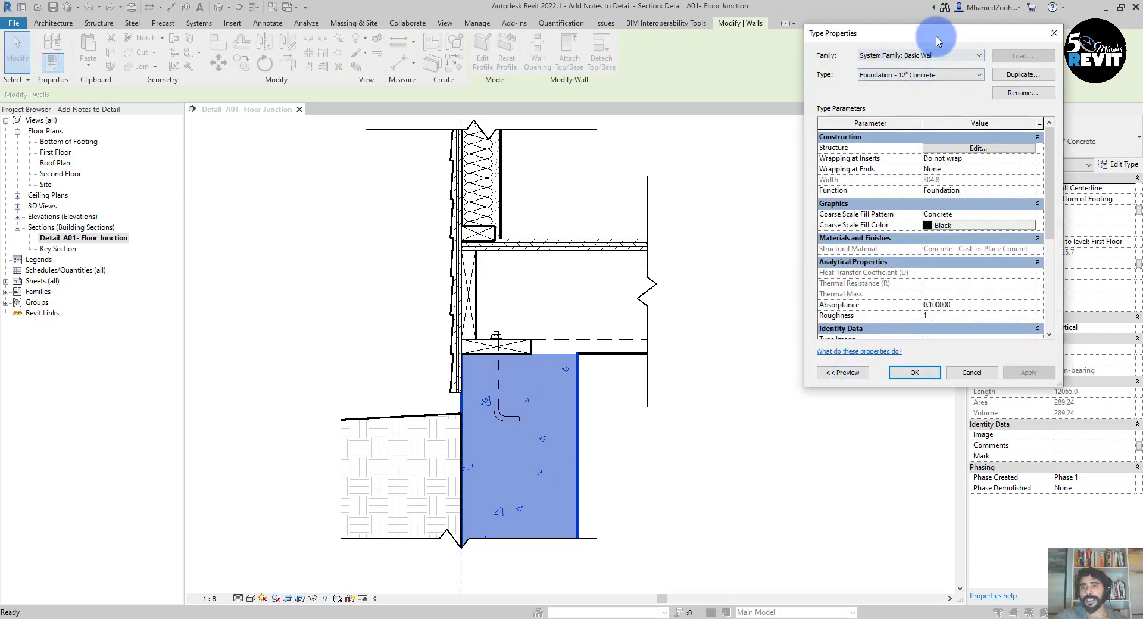
{"action": "left_click_drag", "start_coordinate": [933, 27], "coordinate": [465, 67]}
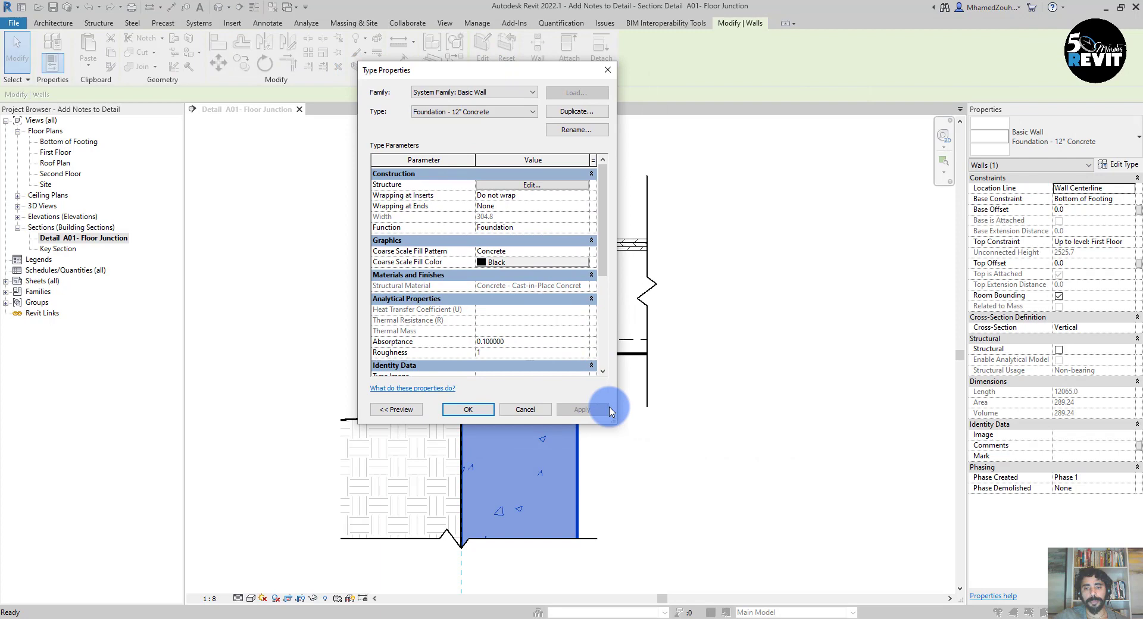
{"action": "left_click_drag", "start_coordinate": [616, 422], "coordinate": [736, 557]}
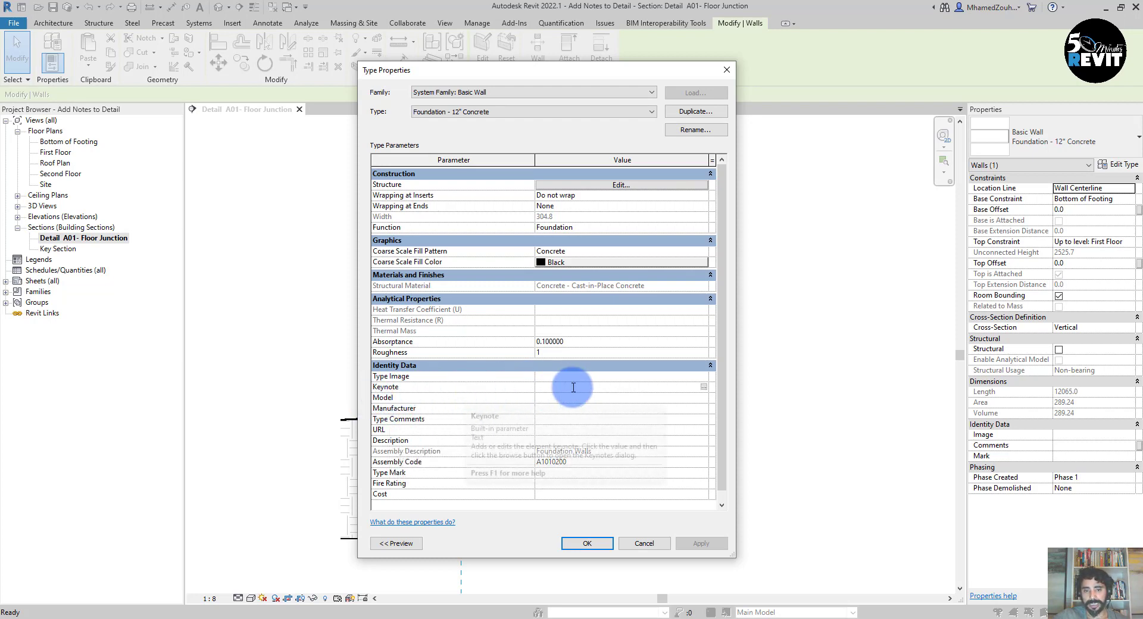
- Open the keynote list for the wall type's Keynote parameter and expand Division 03 - Concrete down to Structural Concrete under Cast-in-Place Concrete
{"action": "left_click", "coordinate": [647, 388]}
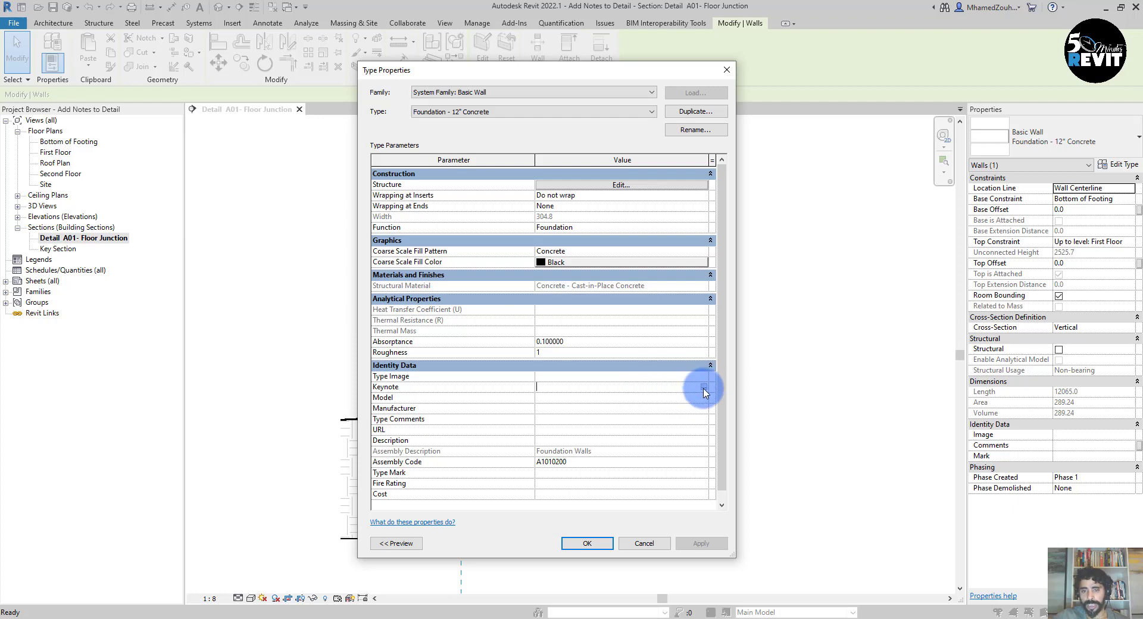
{"action": "left_click", "coordinate": [705, 388]}
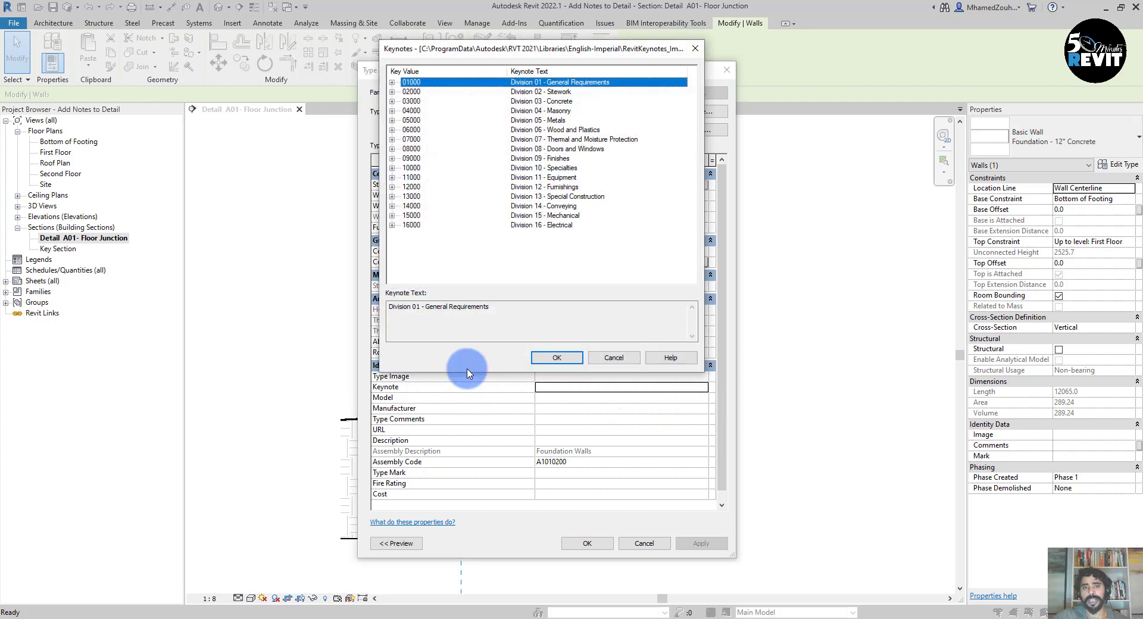
{"action": "left_click_drag", "start_coordinate": [559, 53], "coordinate": [655, 50]}
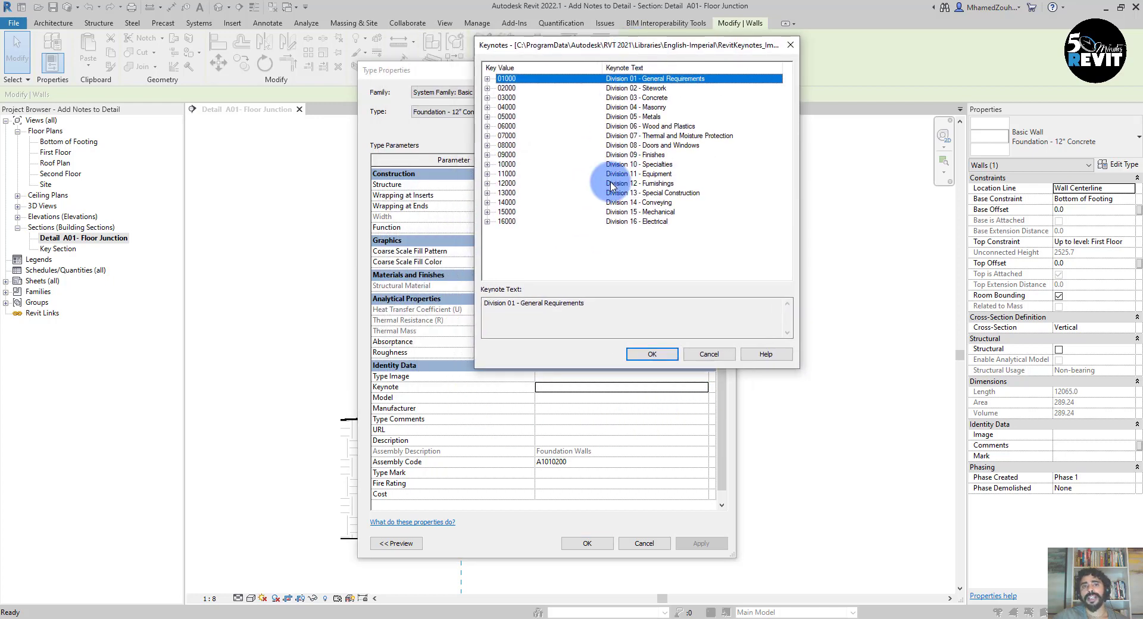
{"action": "left_click_drag", "start_coordinate": [554, 49], "coordinate": [600, 61]}
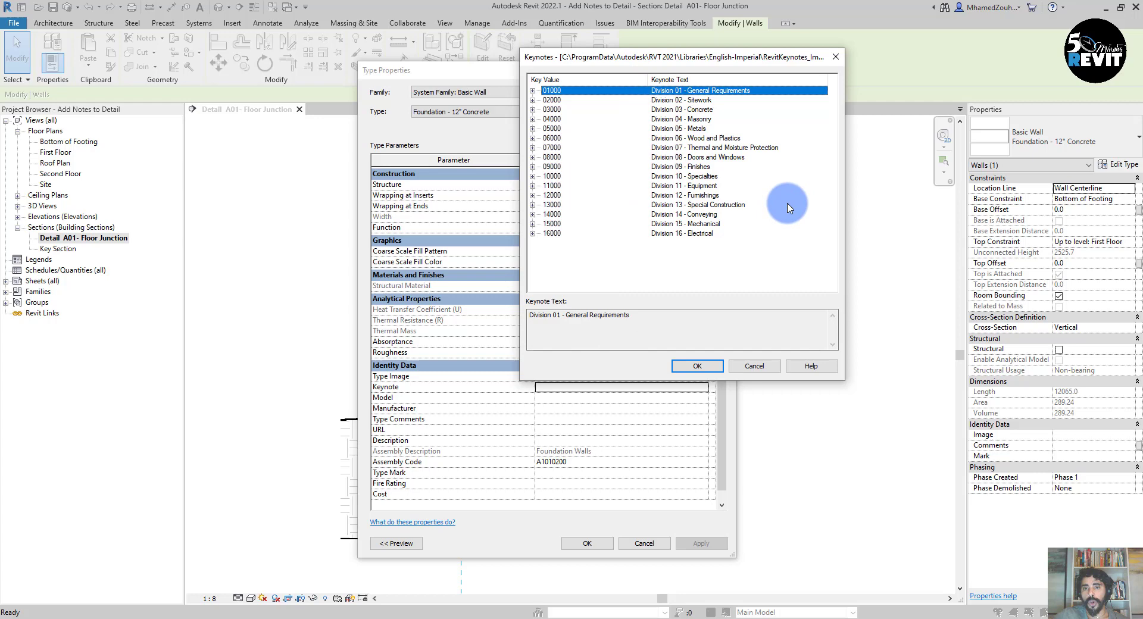
{"action": "left_click", "coordinate": [694, 111]}
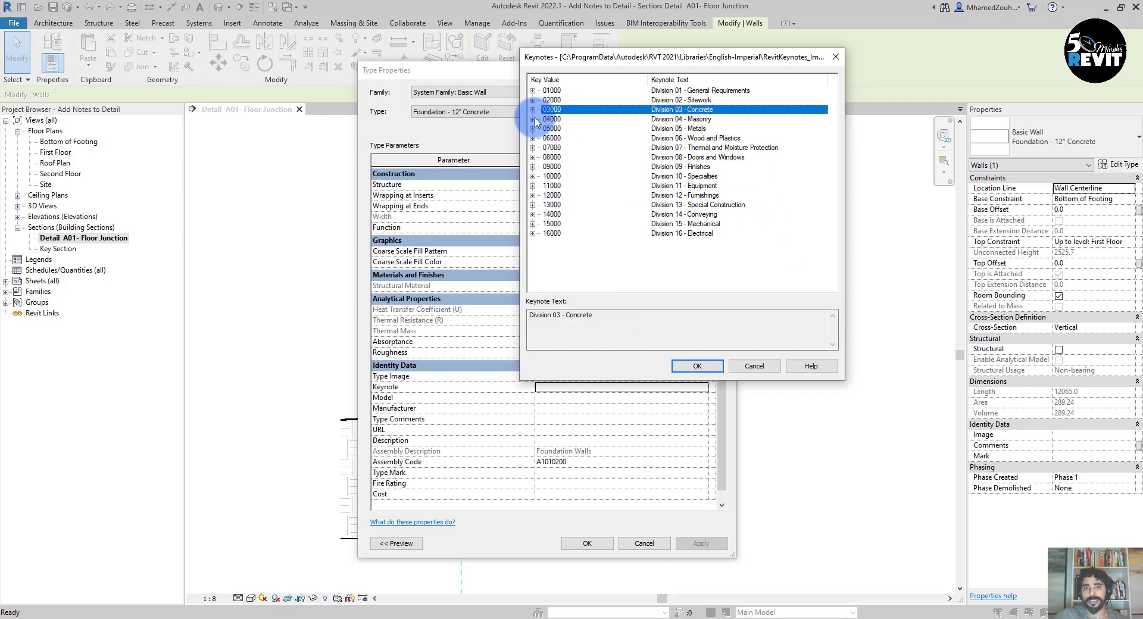
{"action": "double_click", "coordinate": [559, 113]}
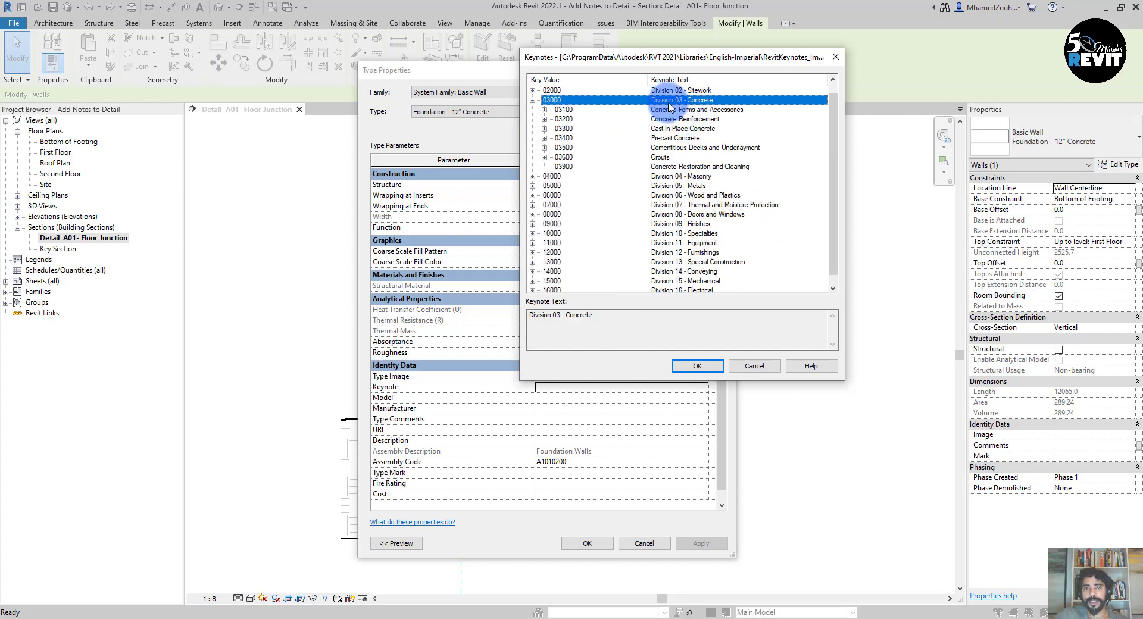
{"action": "left_click", "coordinate": [667, 130]}
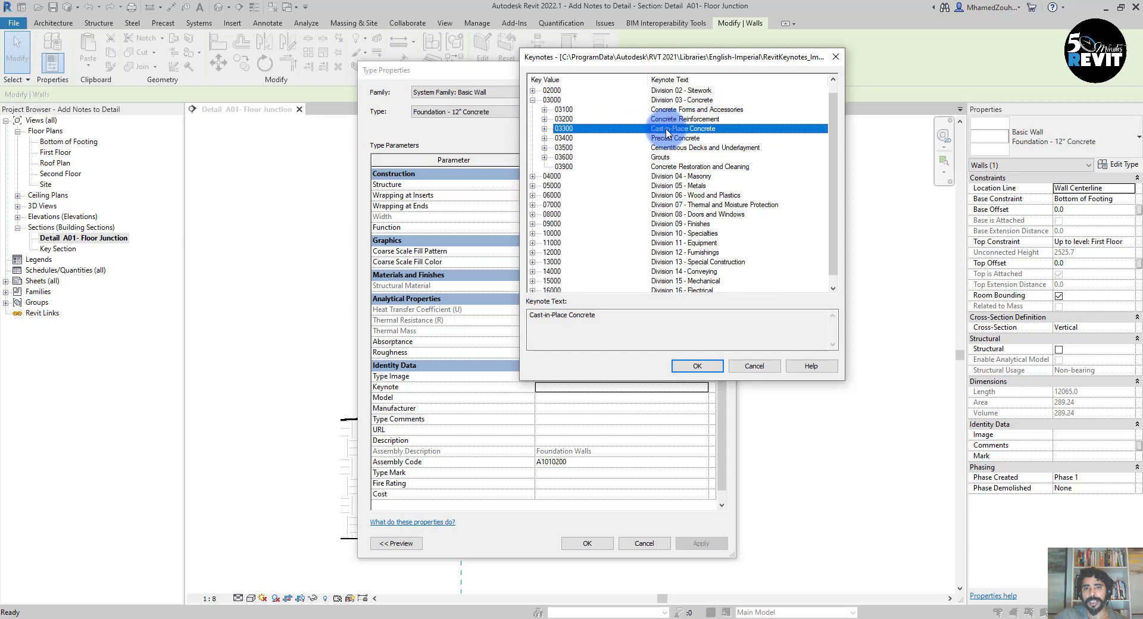
{"action": "left_click", "coordinate": [544, 129]}
{"action": "left_click", "coordinate": [557, 139]}
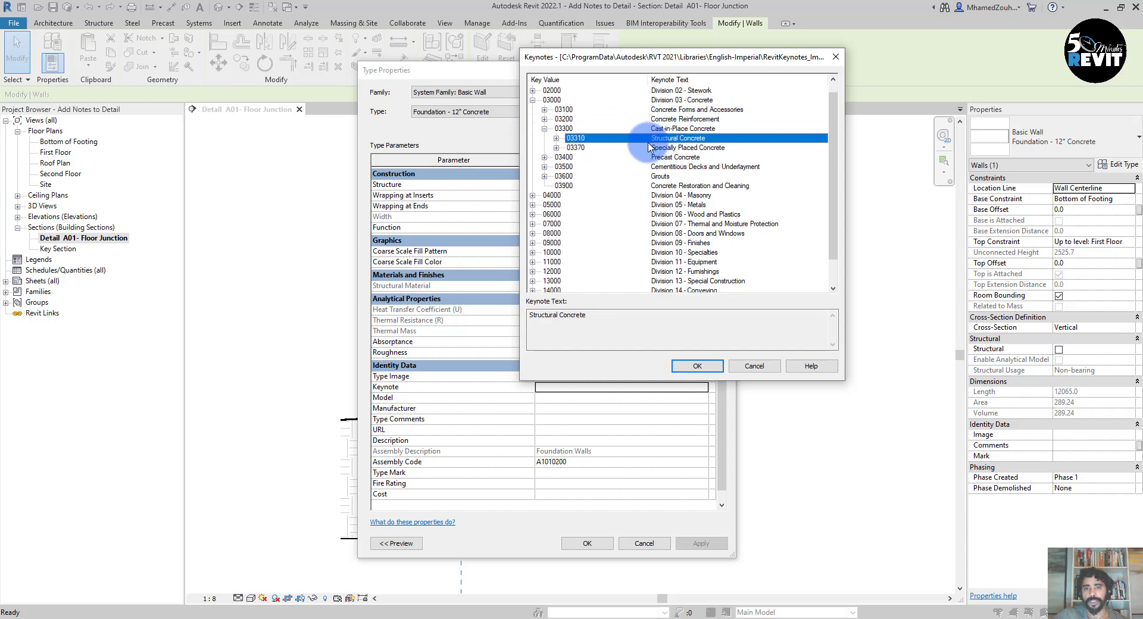
{"action": "left_click", "coordinate": [556, 138]}
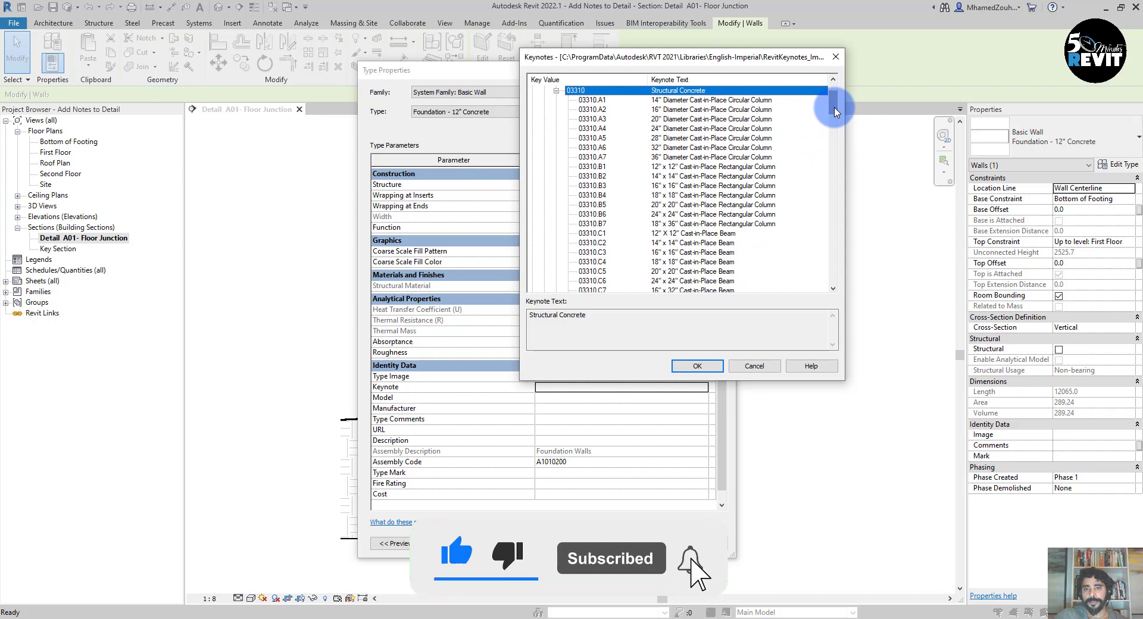
- Assign keynote 03310.M2, 12" Cast-in-Place Concrete Wall, to the foundation wall type and accept the type properties
{"action": "left_click_drag", "start_coordinate": [834, 98], "coordinate": [841, 265]}
{"action": "left_click", "coordinate": [667, 214]}
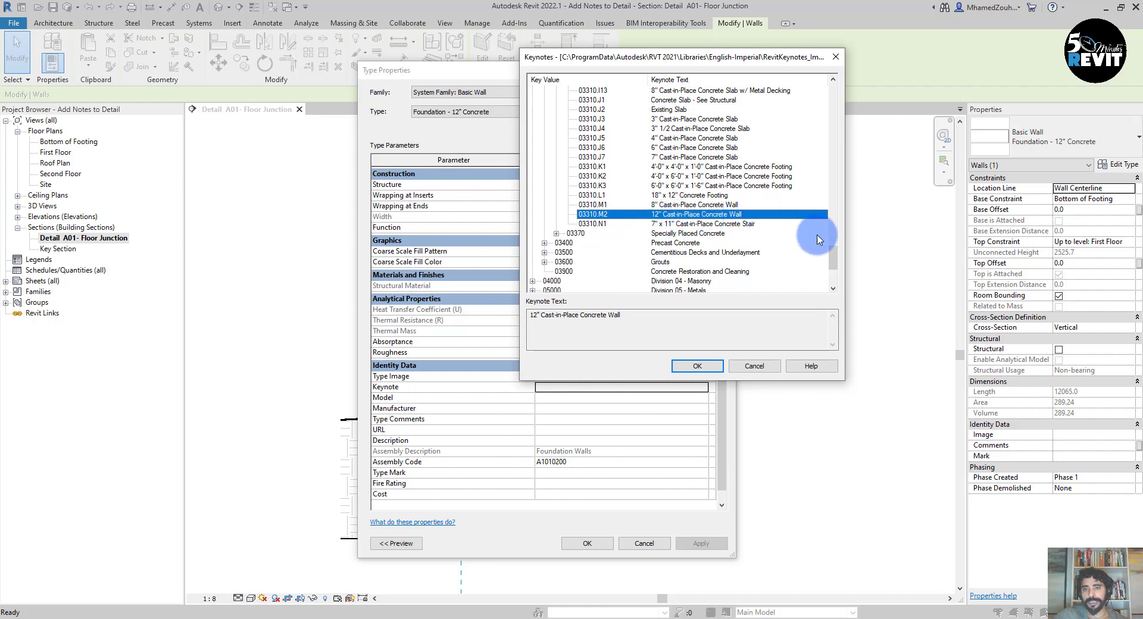
{"action": "left_click", "coordinate": [700, 368]}
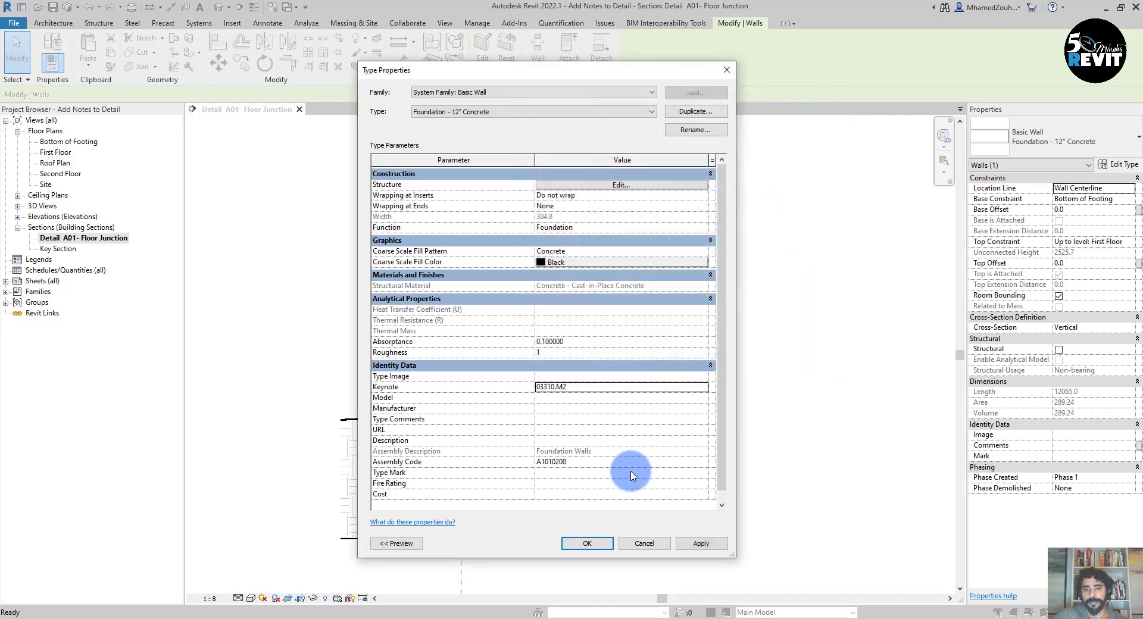
{"action": "left_click_drag", "start_coordinate": [550, 75], "coordinate": [548, 40]}
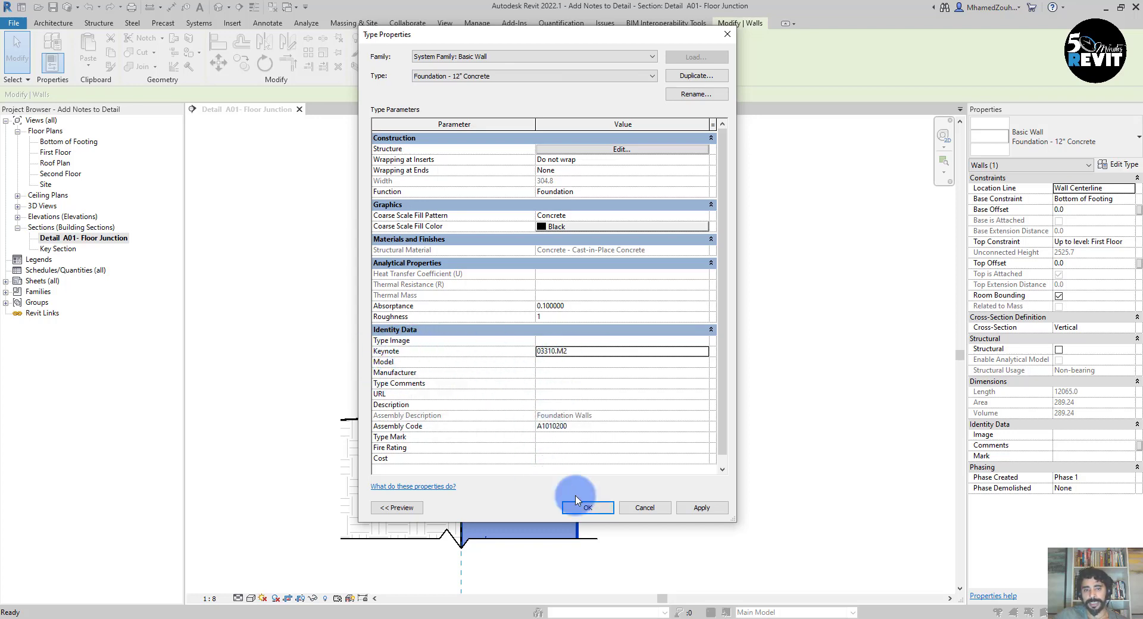
{"action": "left_click", "coordinate": [592, 506]}
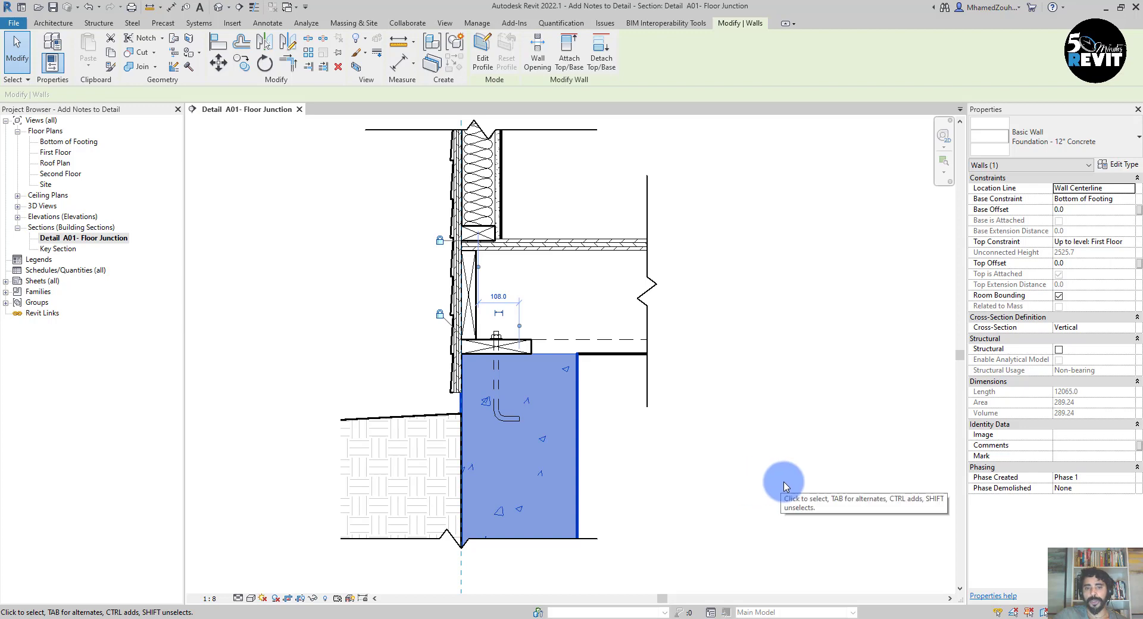
{"action": "left_click", "coordinate": [702, 462]}
- Tag the foundation wall with an element keynote of type Keynote Text and Number, placing its text beyond the break line beside the wall
{"action": "mouse_move", "coordinate": [702, 462]}
{"action": "middle_mouse_down"}
{"action": "mouse_move", "coordinate": [669, 459]}
{"action": "mouse_move", "coordinate": [667, 407]}
{"action": "mouse_move", "coordinate": [659, 459]}
{"action": "middle_mouse_up"}
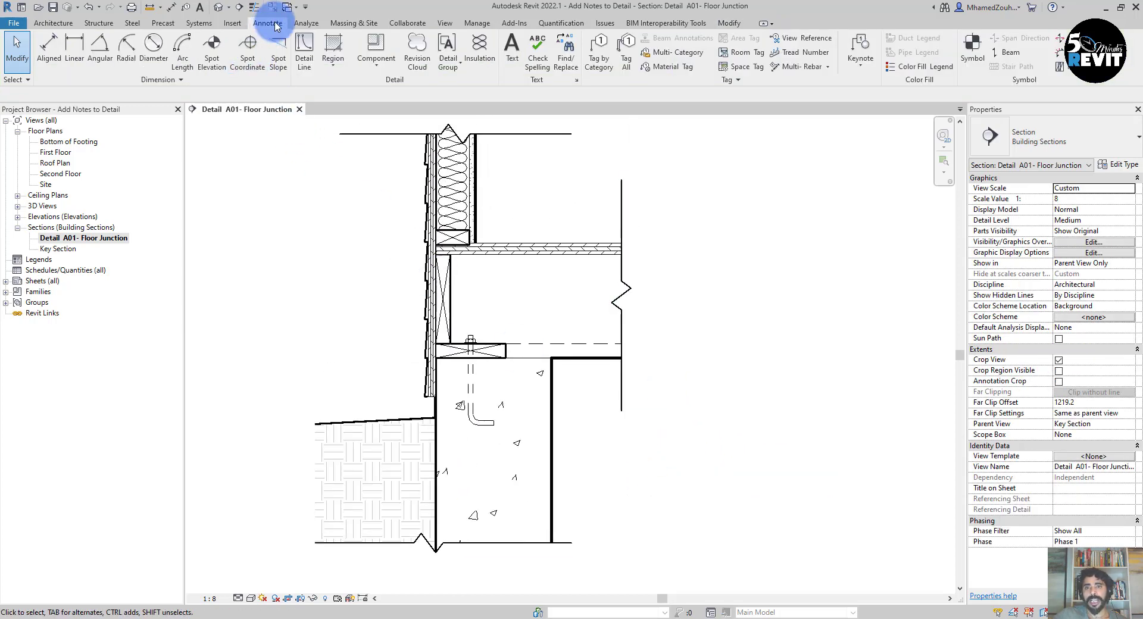
{"action": "left_click", "coordinate": [861, 68]}
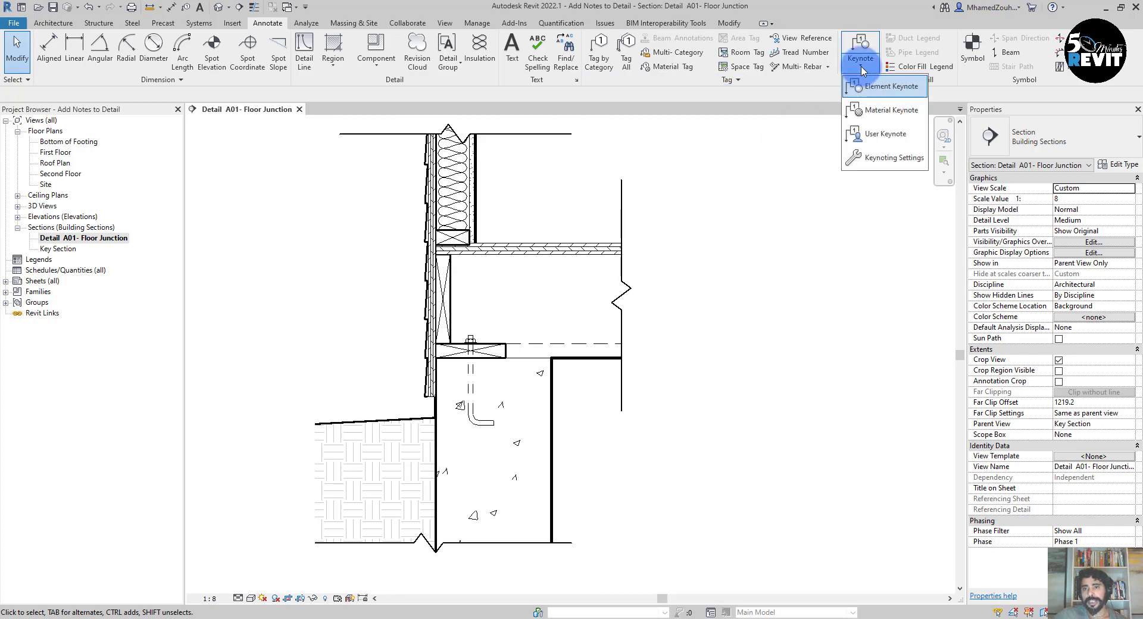
{"action": "left_click", "coordinate": [904, 96]}
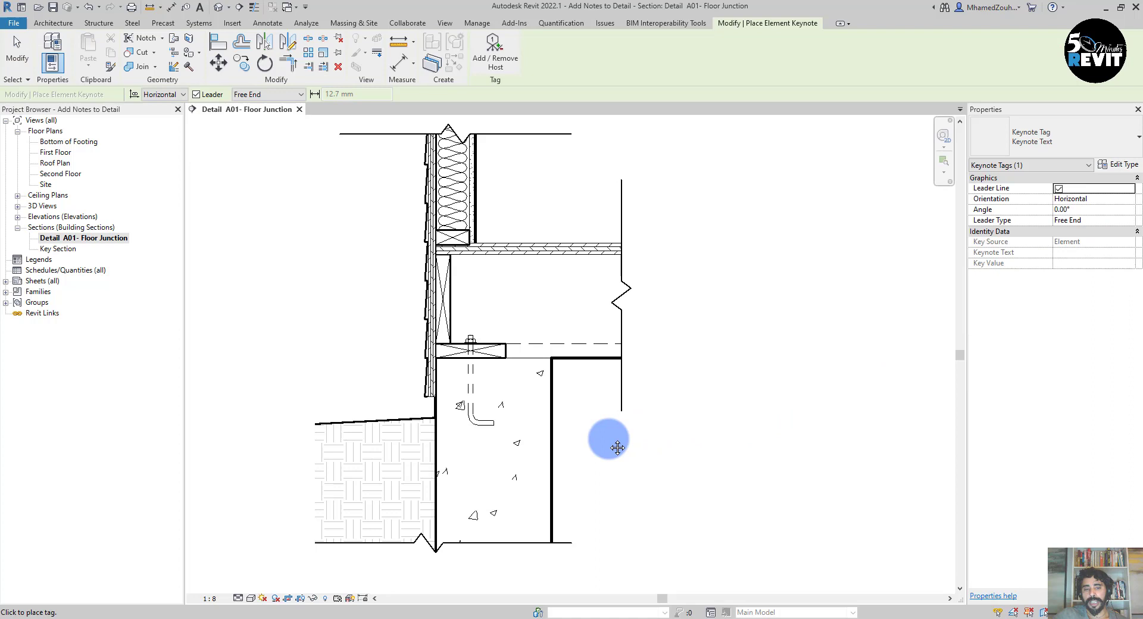
{"action": "middle_click_drag", "start_coordinate": [607, 439], "coordinate": [587, 368]}
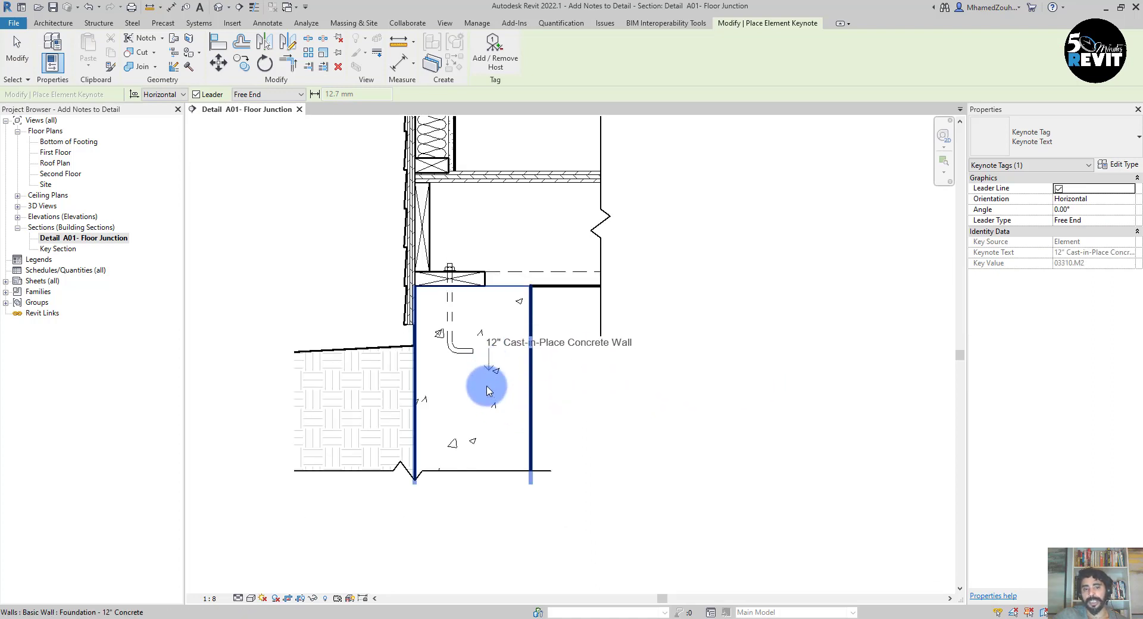
{"action": "scroll", "coordinate": [499, 405], "scroll_direction": "up", "scroll_amount": 2}
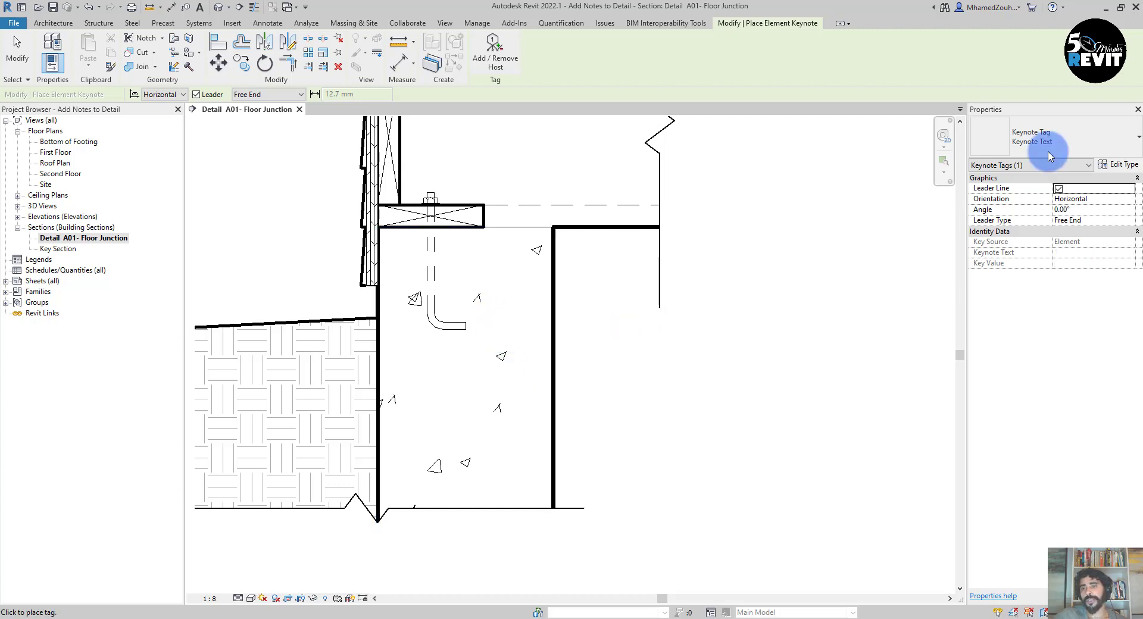
{"action": "left_click", "coordinate": [1059, 141]}
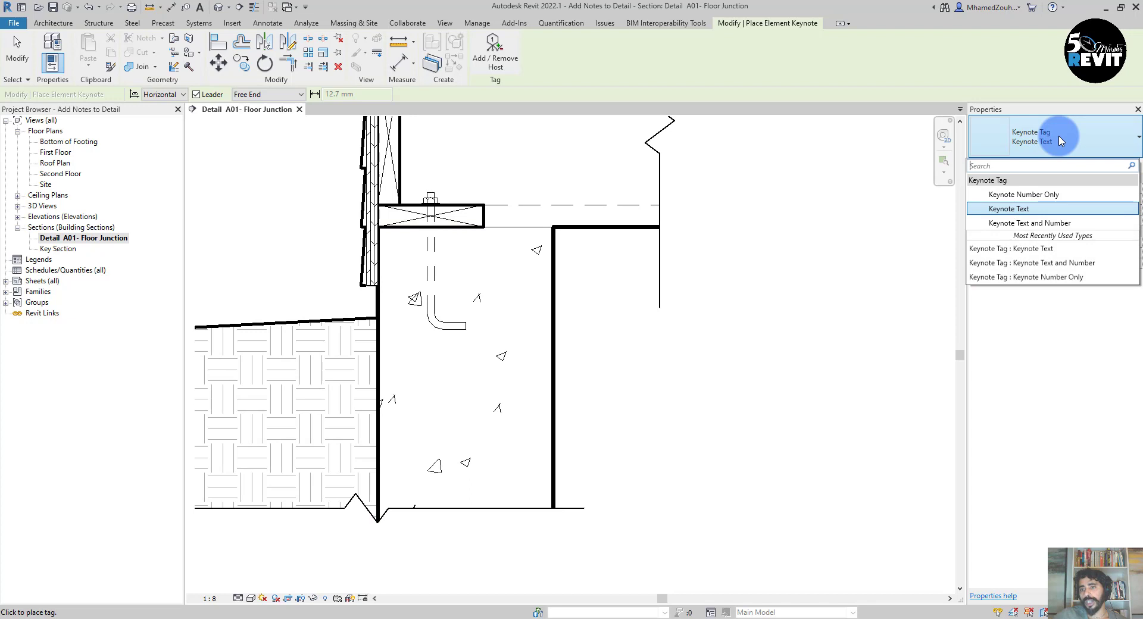
{"action": "left_click", "coordinate": [1055, 227]}
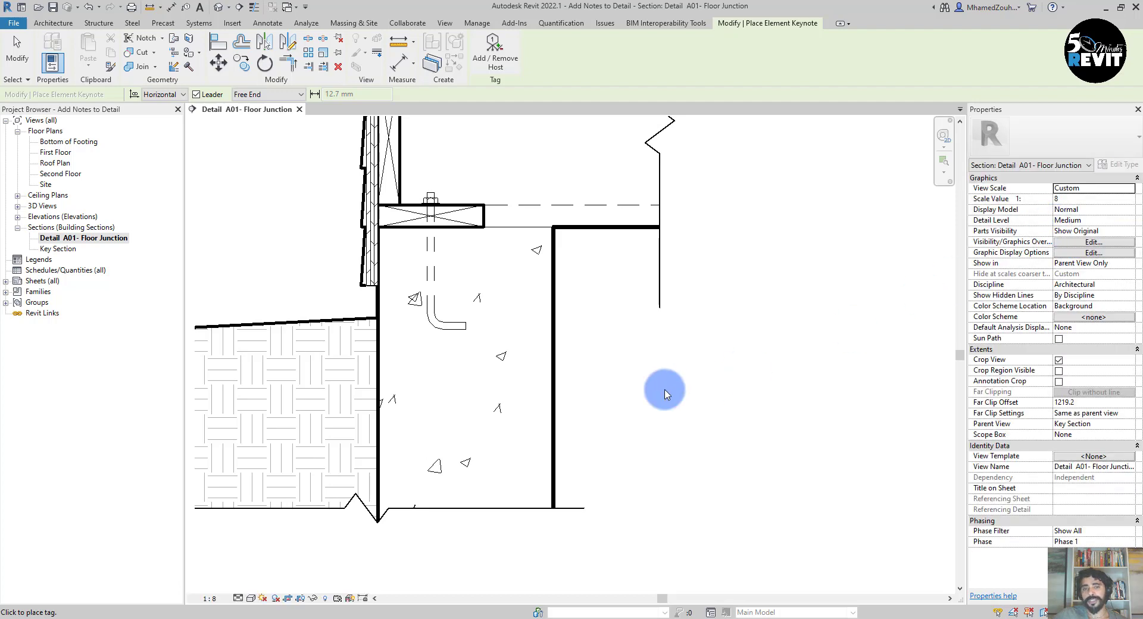
{"action": "left_click", "coordinate": [523, 347]}
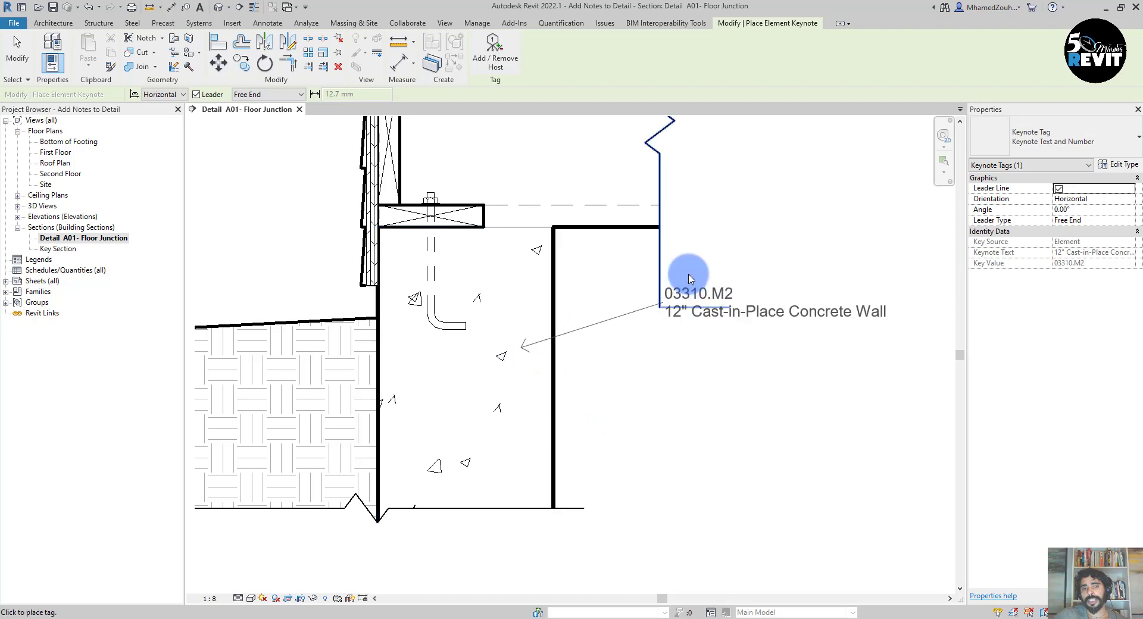
{"action": "middle_click_drag", "start_coordinate": [785, 243], "coordinate": [598, 276]}
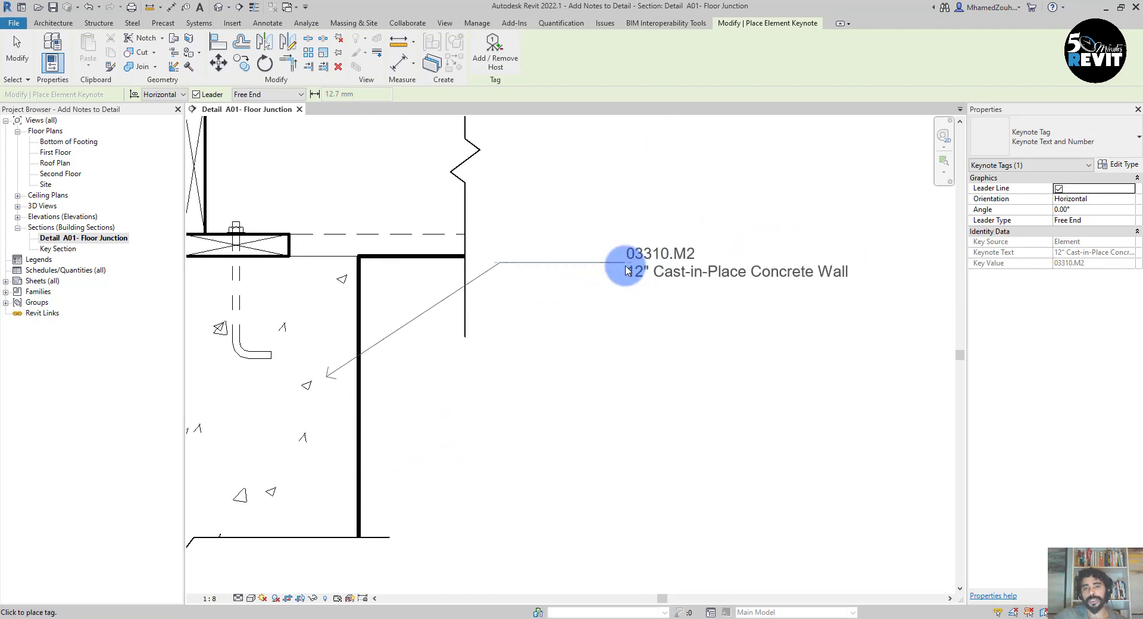
{"action": "left_click", "coordinate": [611, 265]}
{"action": "scroll", "coordinate": [626, 339], "scroll_direction": "up", "scroll_amount": 1}
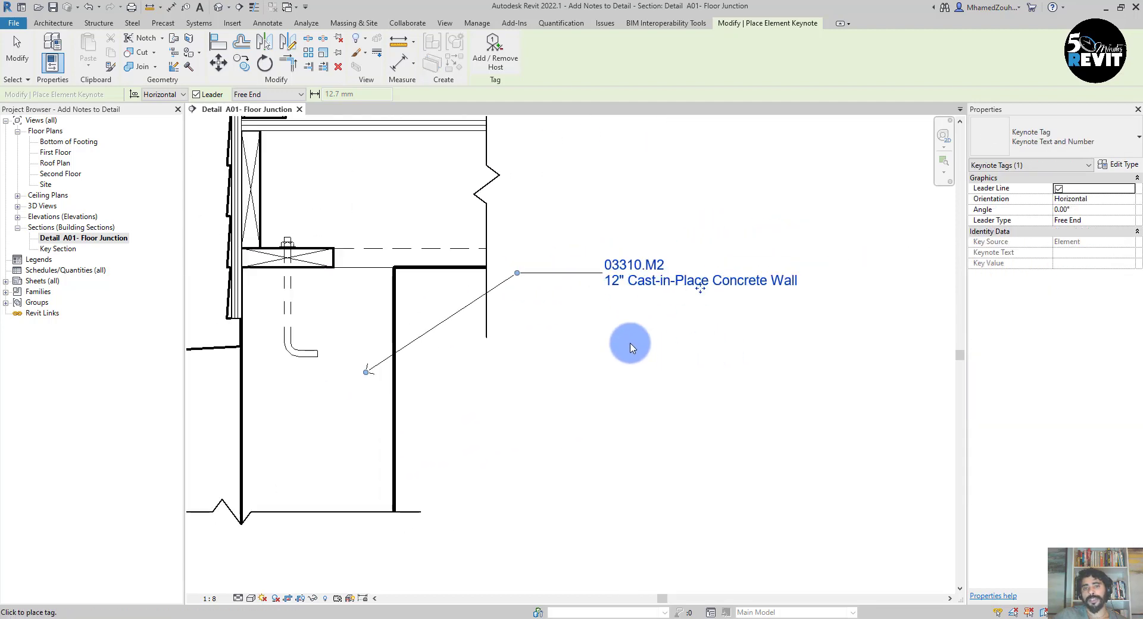
- Tag the plywood floor sheathing with an element keynote, placing its text beyond the break line above the concrete wall keynote
{"action": "scroll", "coordinate": [630, 277], "scroll_direction": "down", "scroll_amount": 3}
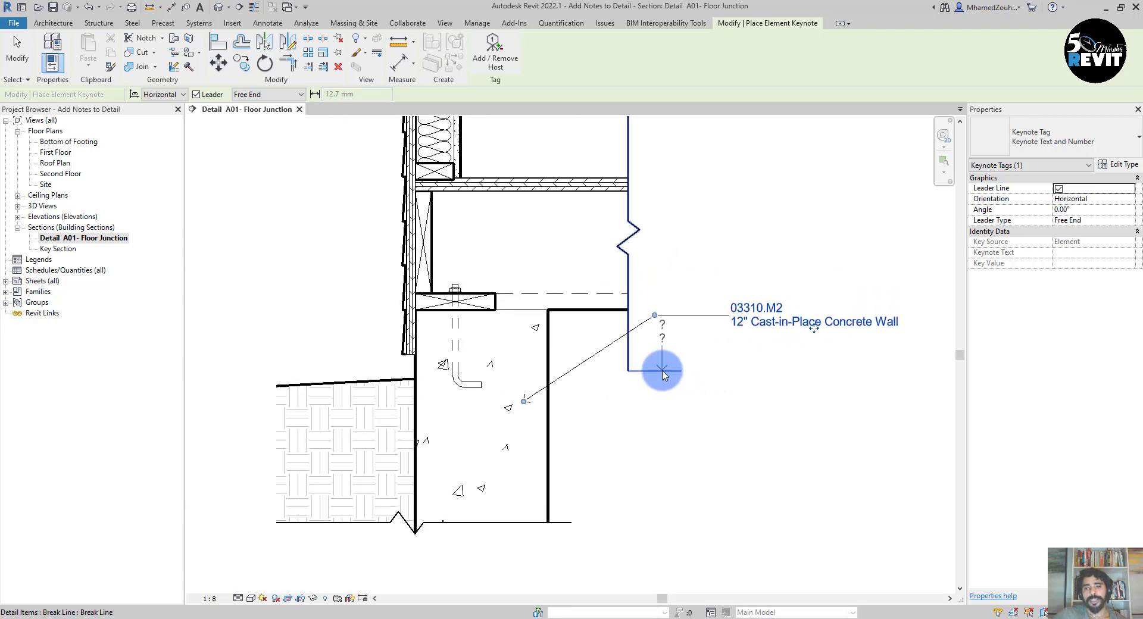
{"action": "middle_click_drag", "start_coordinate": [663, 373], "coordinate": [524, 276]}
{"action": "scroll", "coordinate": [519, 327], "scroll_direction": "up", "scroll_amount": 2}
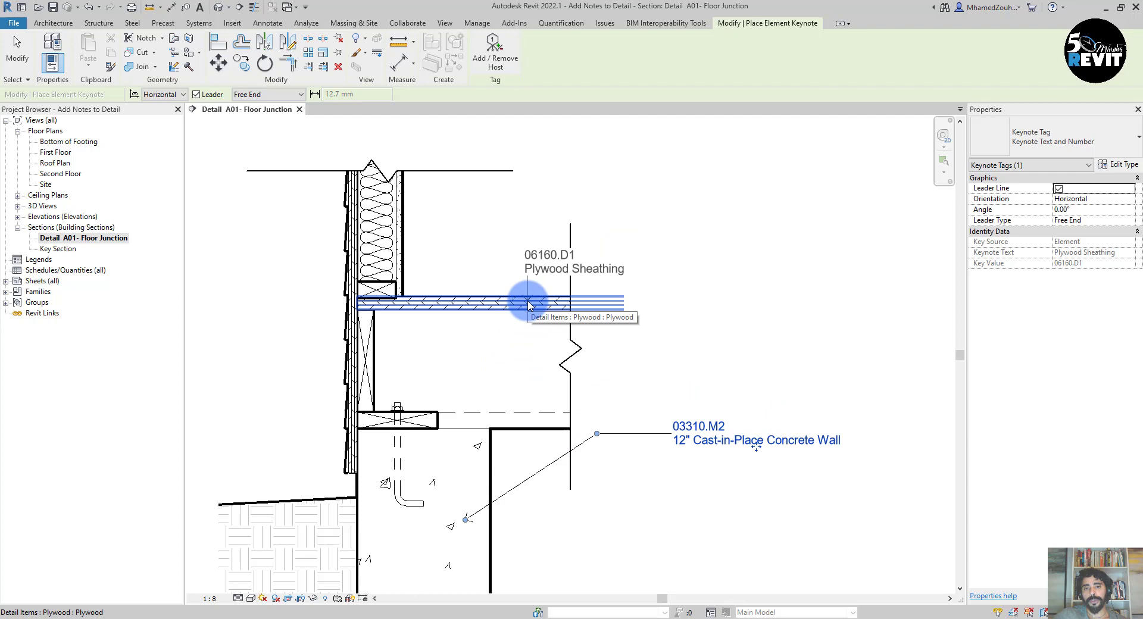
{"action": "left_click", "coordinate": [529, 305]}
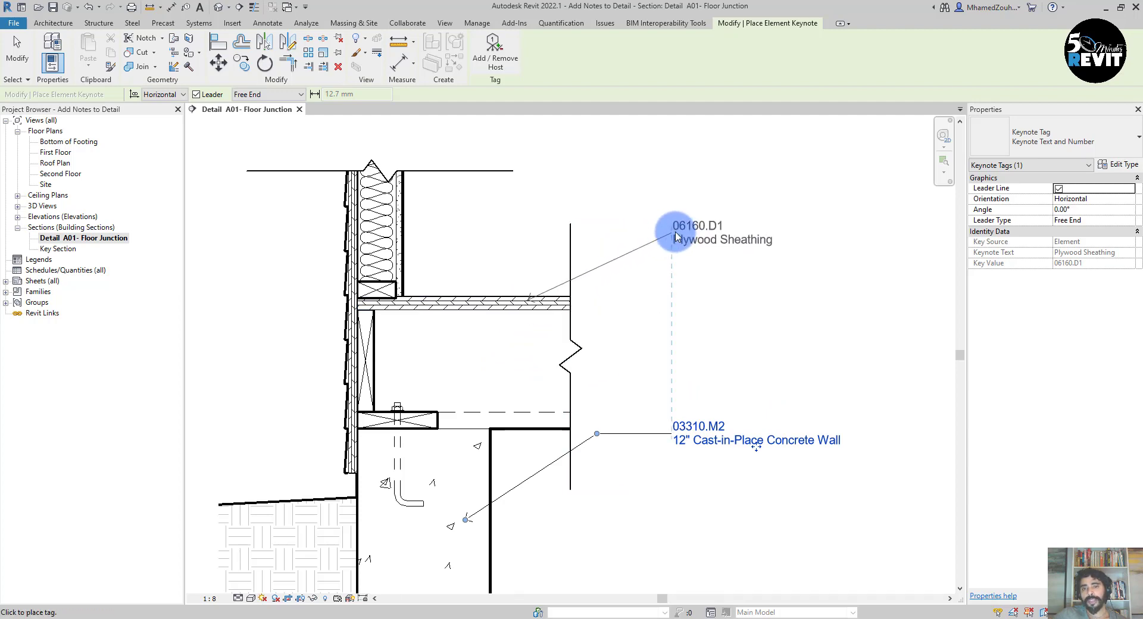
{"action": "left_click", "coordinate": [674, 235]}
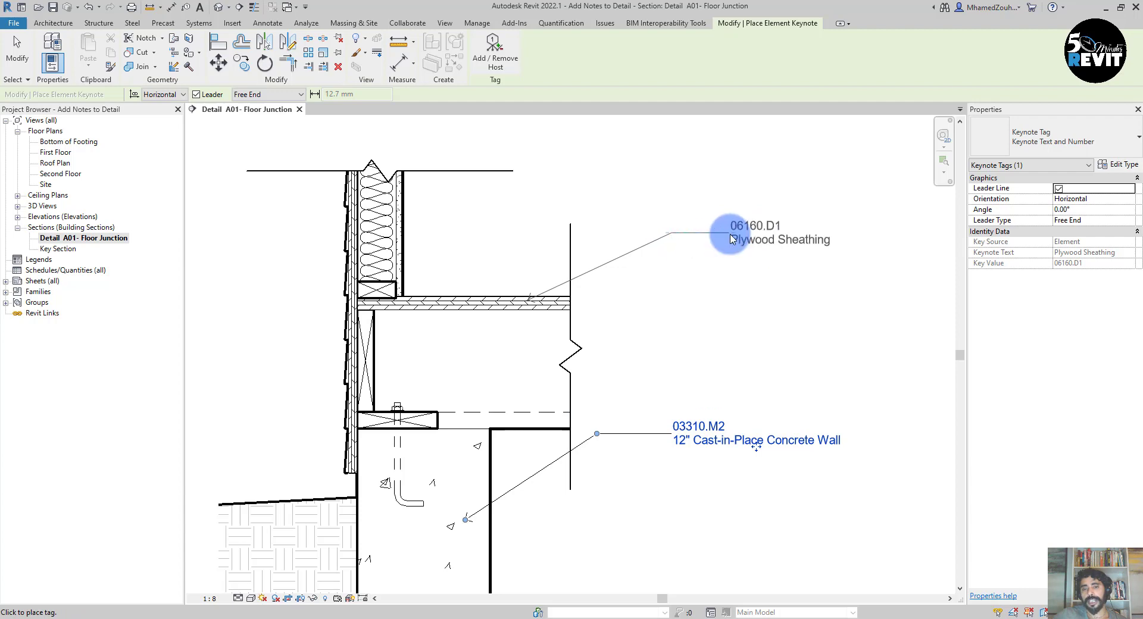
{"action": "left_click", "coordinate": [706, 238]}
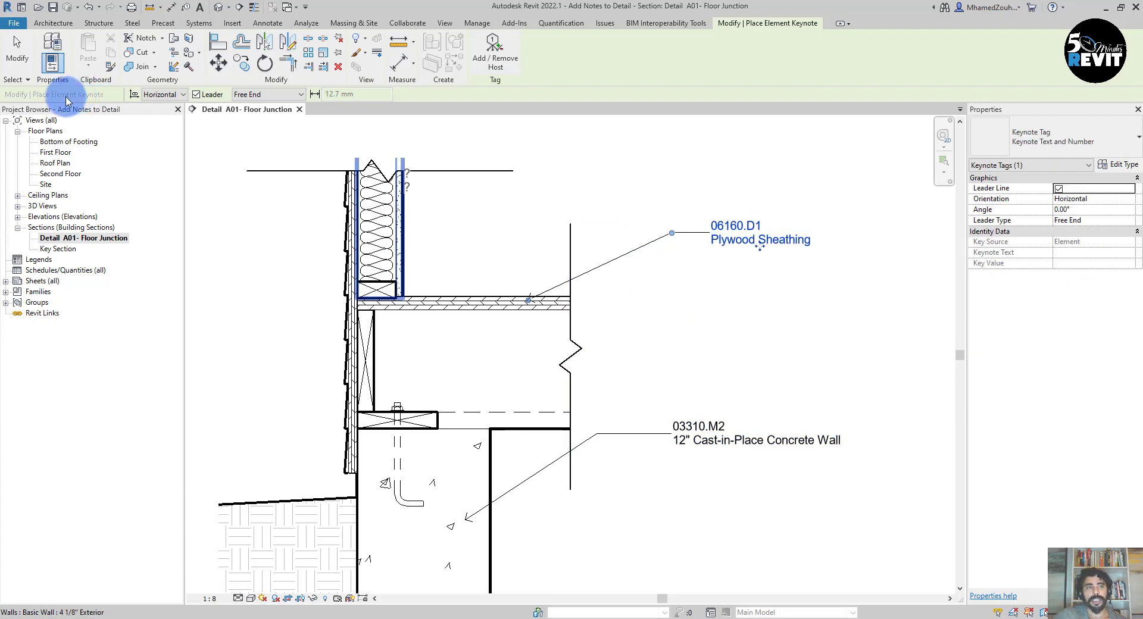
{"action": "left_click", "coordinate": [79, 106]}
{"action": "left_click", "coordinate": [460, 173]}
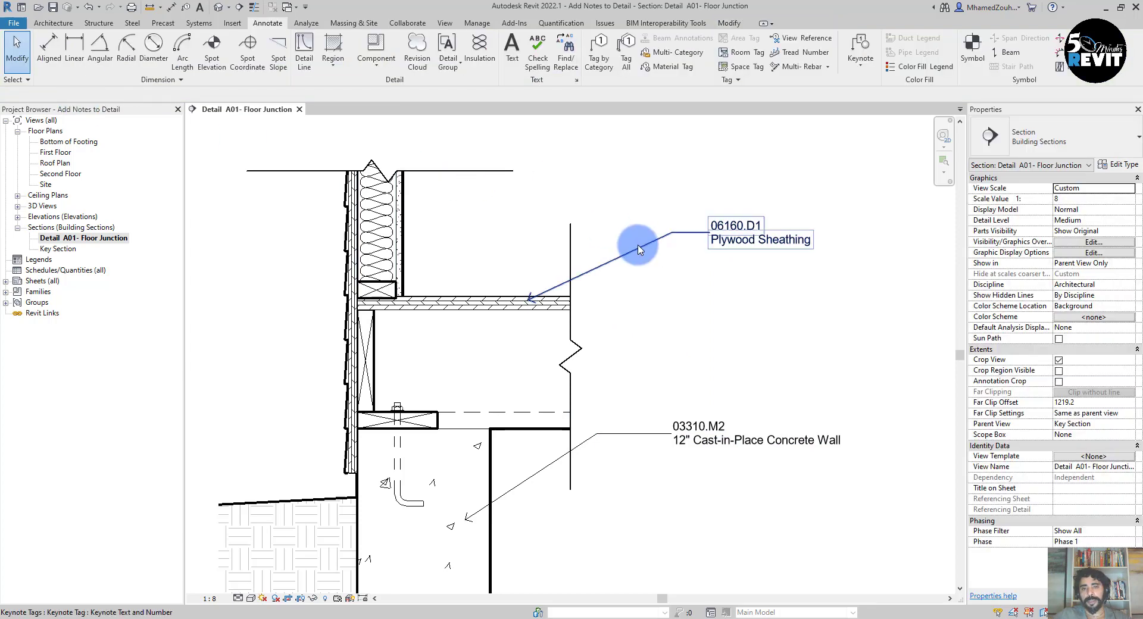
- Move the plywood keynote's leader elbow in line with the wall keynote's elbow and lower the text to level the leader shoulder
{"action": "left_click", "coordinate": [658, 240]}
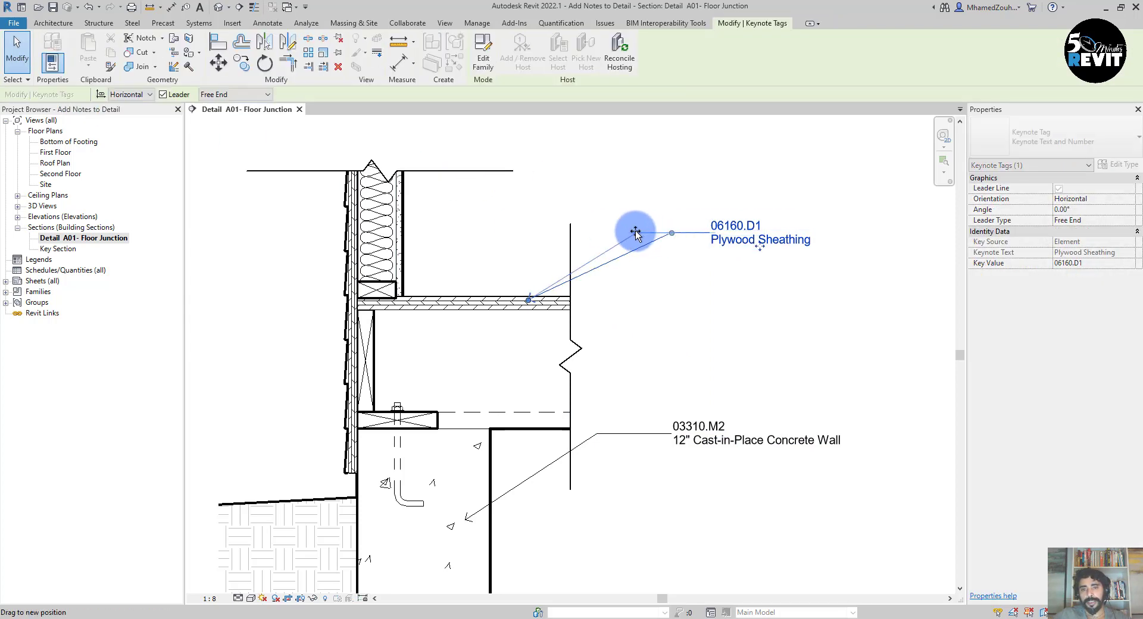
{"action": "left_click_drag", "start_coordinate": [597, 243], "coordinate": [597, 243]}
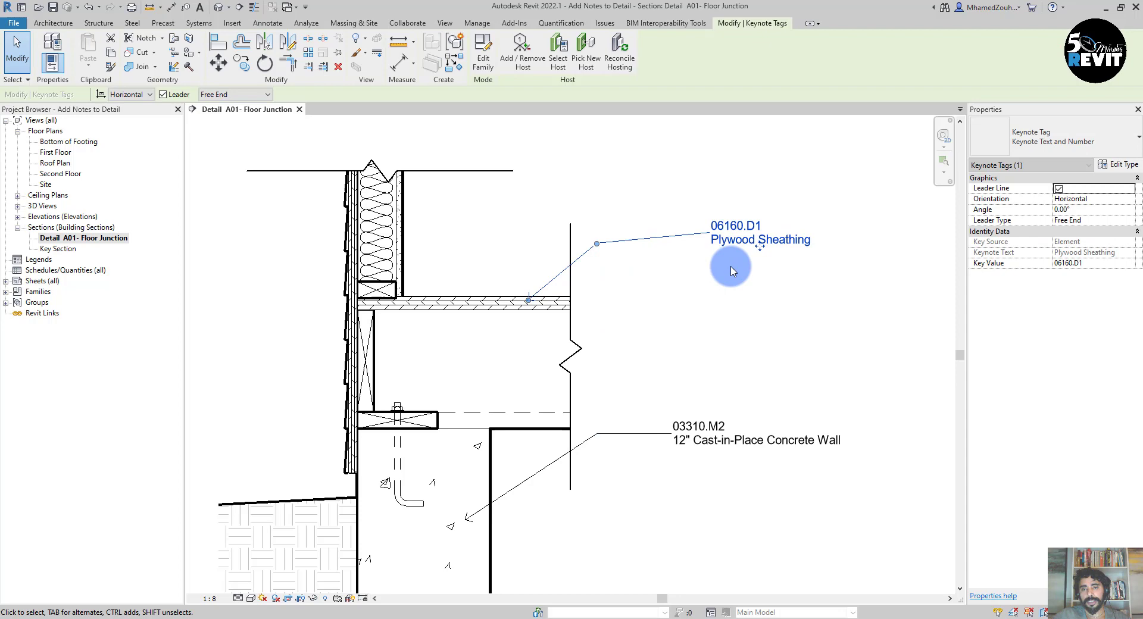
{"action": "mouse_move", "coordinate": [762, 251]}
{"action": "left_mouse_down"}
{"action": "mouse_move", "coordinate": [761, 197]}
{"action": "mouse_move", "coordinate": [762, 261]}
{"action": "left_mouse_up"}
{"action": "left_click_drag", "start_coordinate": [602, 255], "coordinate": [597, 243]}
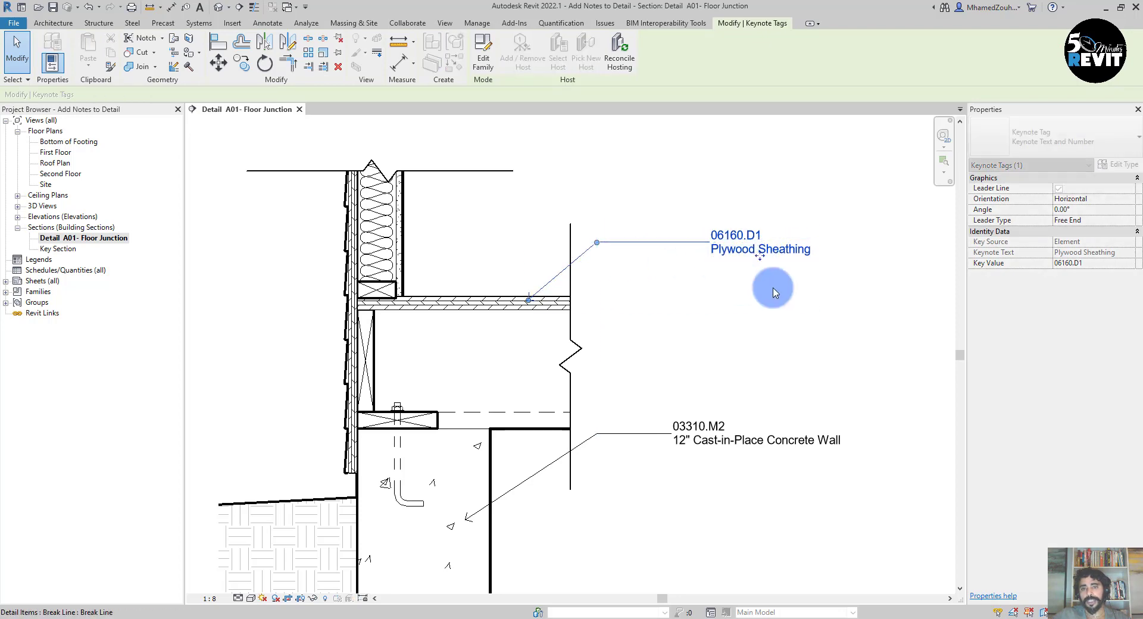
- Change the plywood sheathing tag's type to Keynote Text and realign its text and leader elbow horizontally
{"action": "left_click", "coordinate": [1054, 142]}
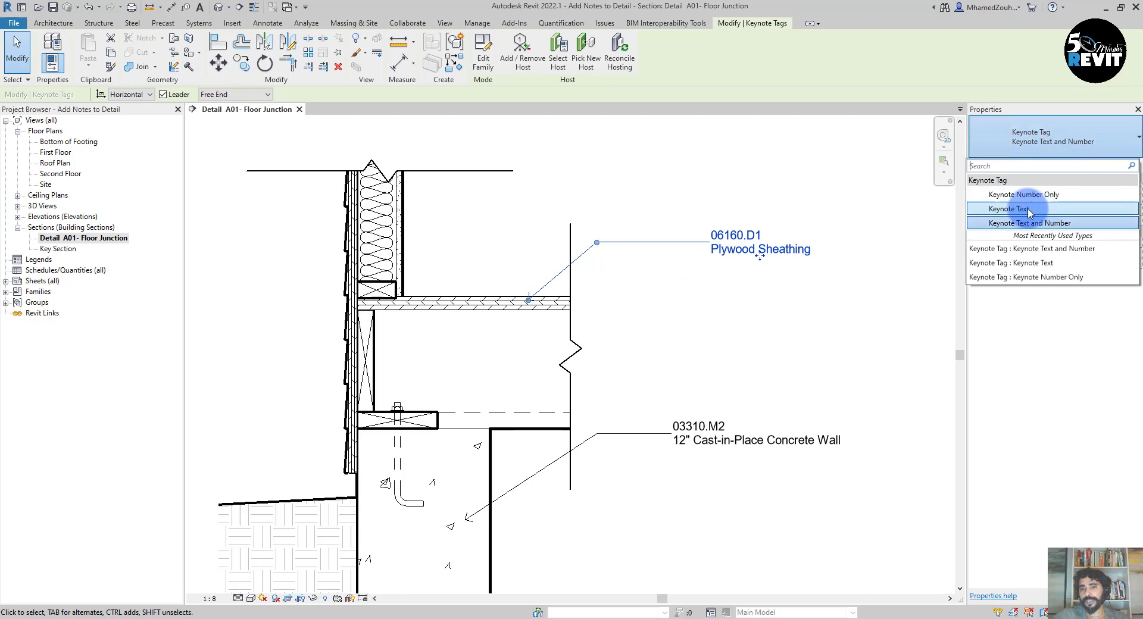
{"action": "left_click", "coordinate": [1029, 209]}
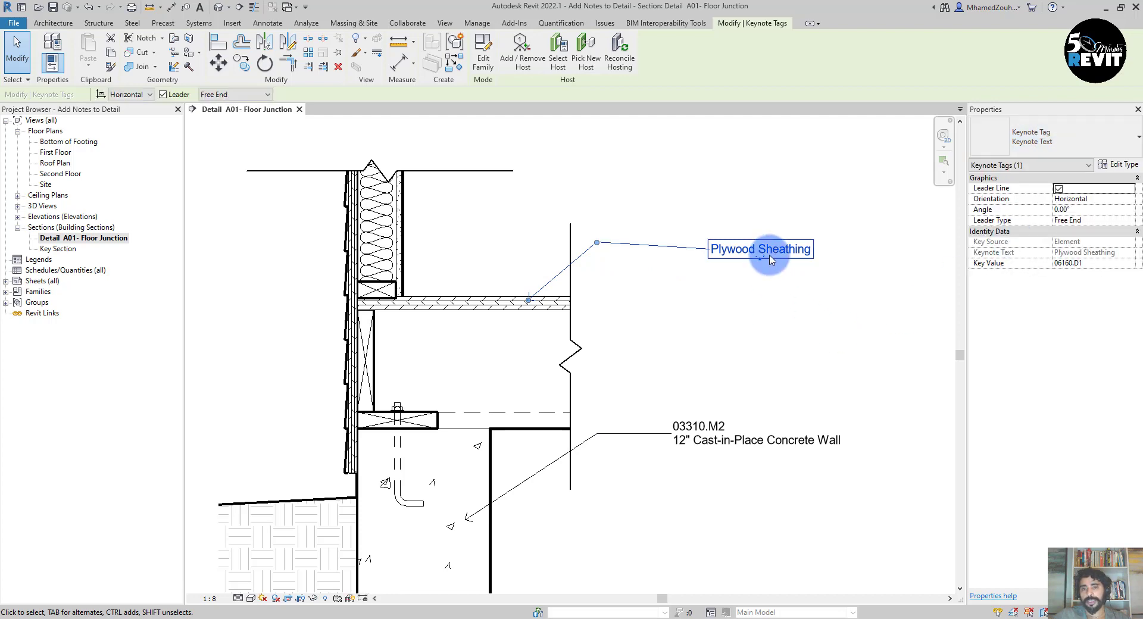
{"action": "left_click_drag", "start_coordinate": [760, 261], "coordinate": [760, 251]}
{"action": "left_click_drag", "start_coordinate": [602, 245], "coordinate": [598, 239]}
{"action": "left_click", "coordinate": [684, 327]}
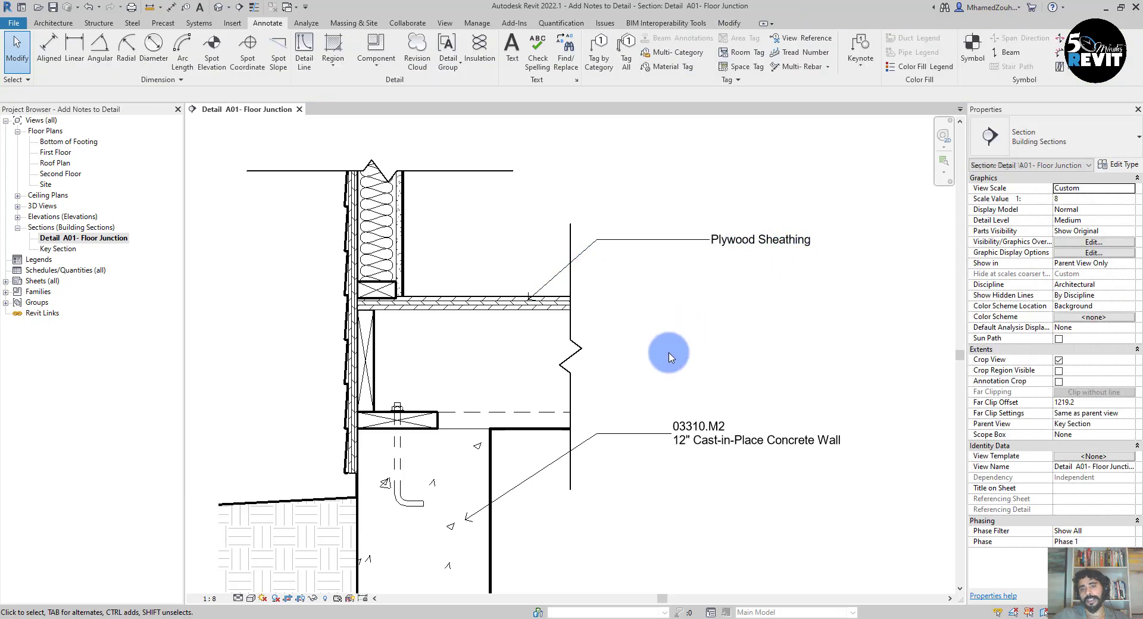
- Set the plywood sheathing tag's type to Keynote Text and Number and straighten its text and leader
{"action": "scroll", "coordinate": [684, 326], "scroll_direction": "down", "scroll_amount": 2}
{"action": "left_click", "coordinate": [748, 252]}
{"action": "left_click", "coordinate": [1020, 143]}
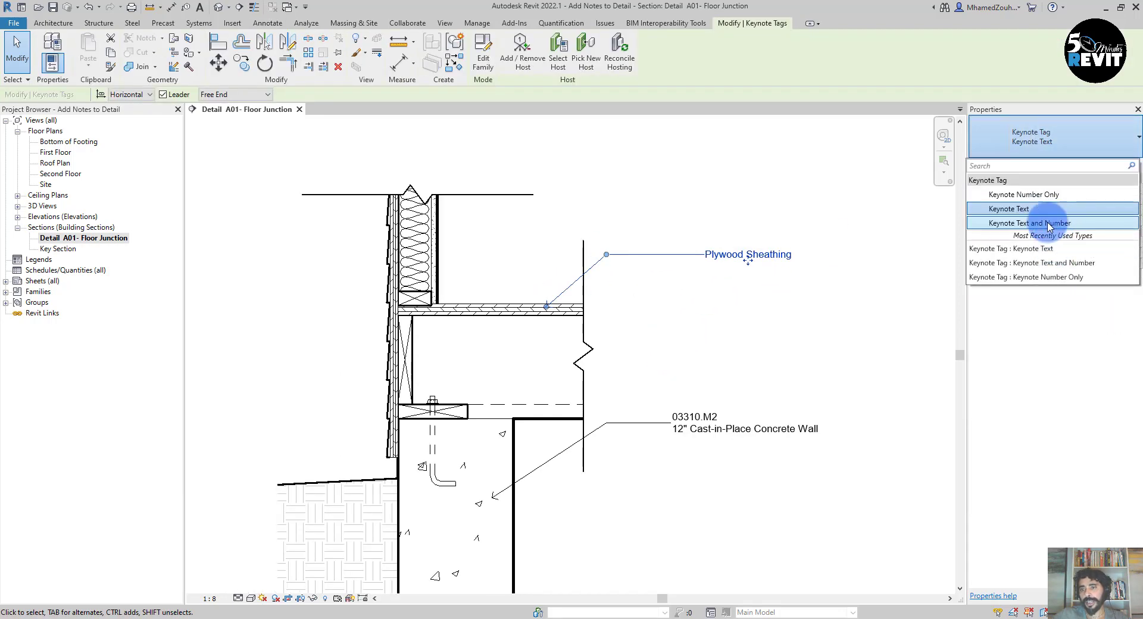
{"action": "left_click", "coordinate": [1050, 224]}
{"action": "left_click_drag", "start_coordinate": [745, 271], "coordinate": [748, 261]}
{"action": "left_click_drag", "start_coordinate": [606, 256], "coordinate": [606, 257]}
{"action": "left_click", "coordinate": [654, 321]}
{"action": "mouse_move", "coordinate": [654, 360]}
{"action": "middle_mouse_down"}
{"action": "mouse_move", "coordinate": [653, 339]}
{"action": "mouse_move", "coordinate": [606, 341]}
{"action": "mouse_move", "coordinate": [595, 465]}
{"action": "mouse_move", "coordinate": [554, 421]}
{"action": "mouse_move", "coordinate": [579, 372]}
{"action": "middle_mouse_up"}
{"action": "left_click", "coordinate": [860, 71]}
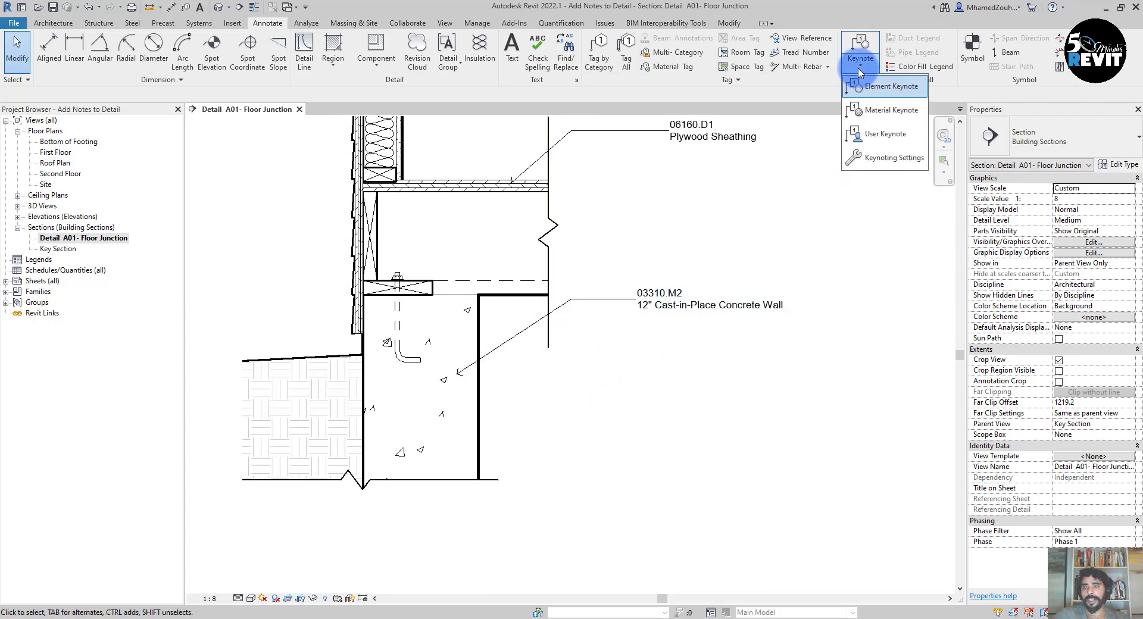
{"action": "left_click", "coordinate": [872, 89]}
{"action": "middle_click_drag", "start_coordinate": [562, 387], "coordinate": [520, 477]}
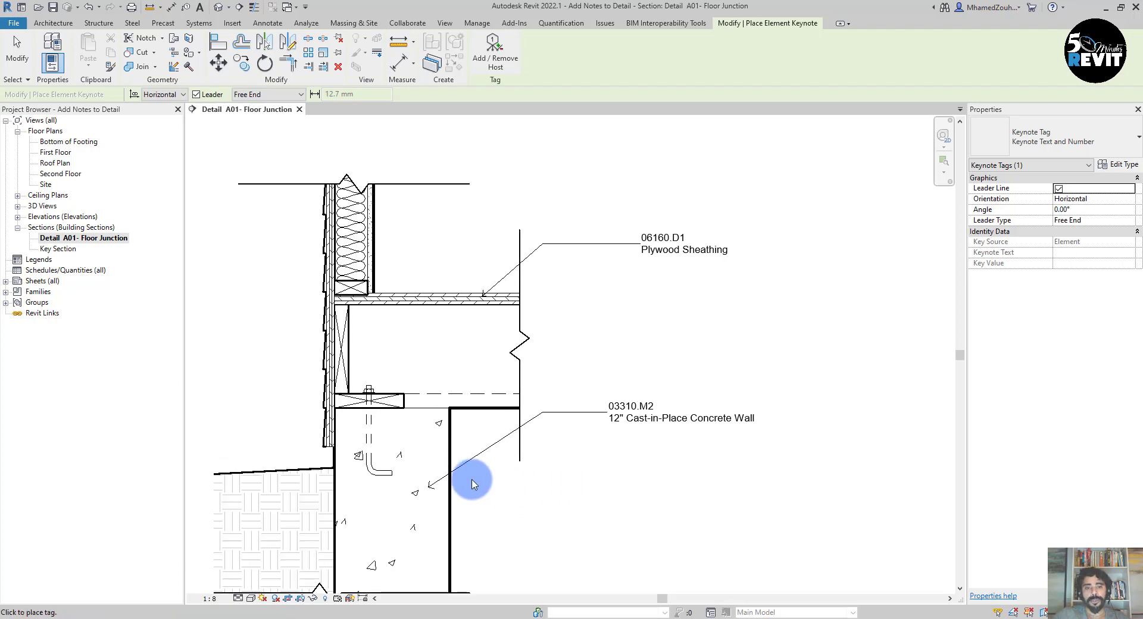
{"action": "left_click", "coordinate": [391, 404]}
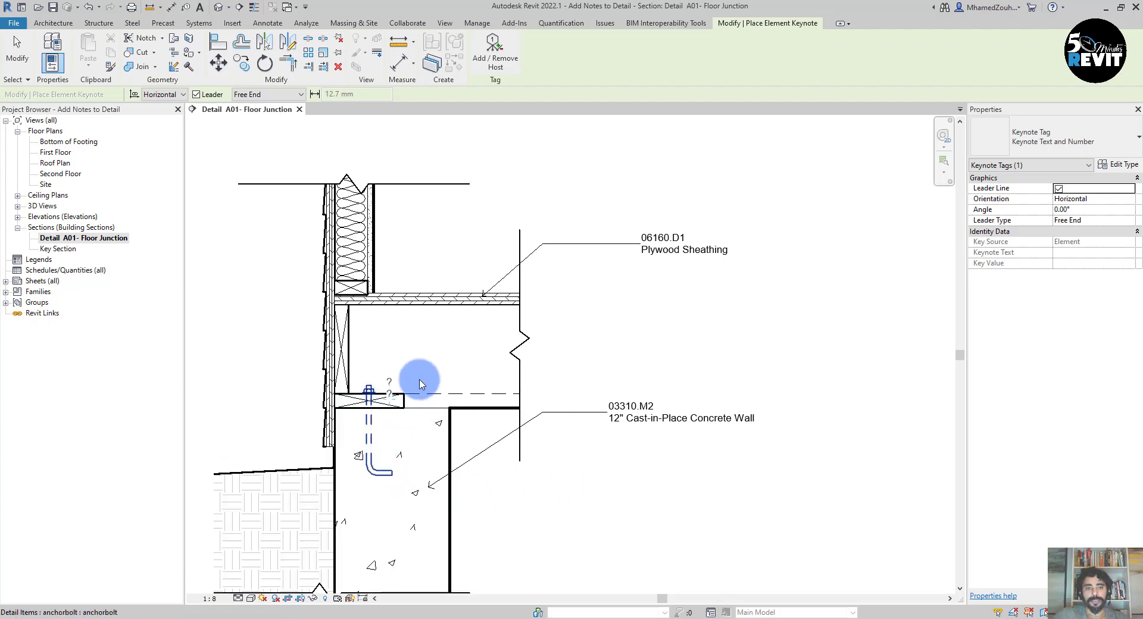
{"action": "key", "text": "Escape"}
{"action": "key", "text": "Escape"}
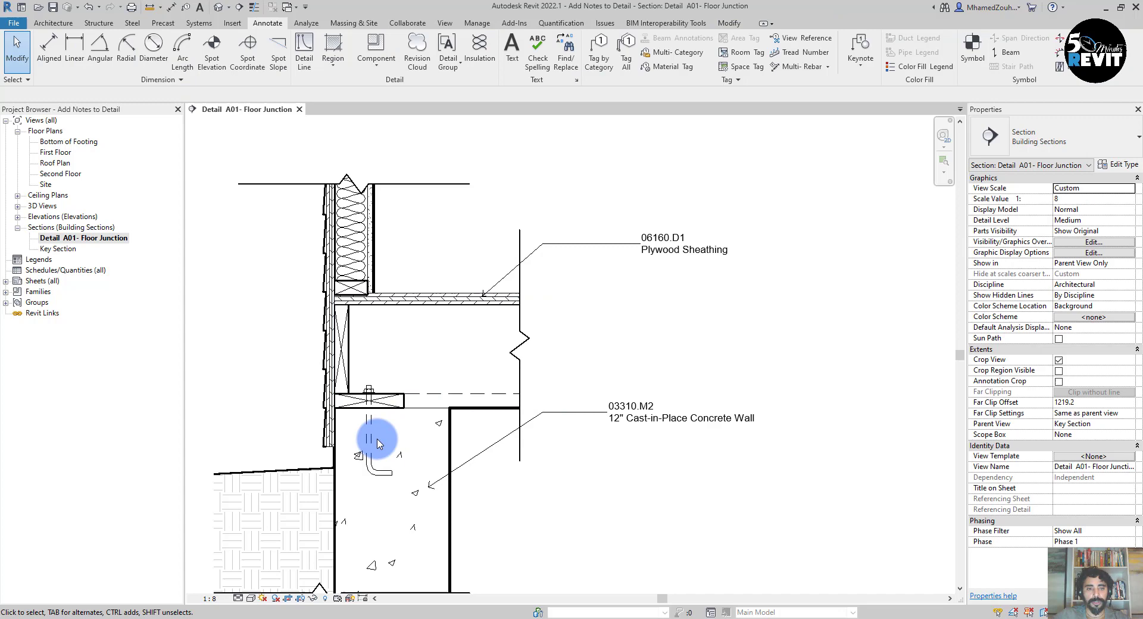
{"action": "left_click", "coordinate": [372, 441]}
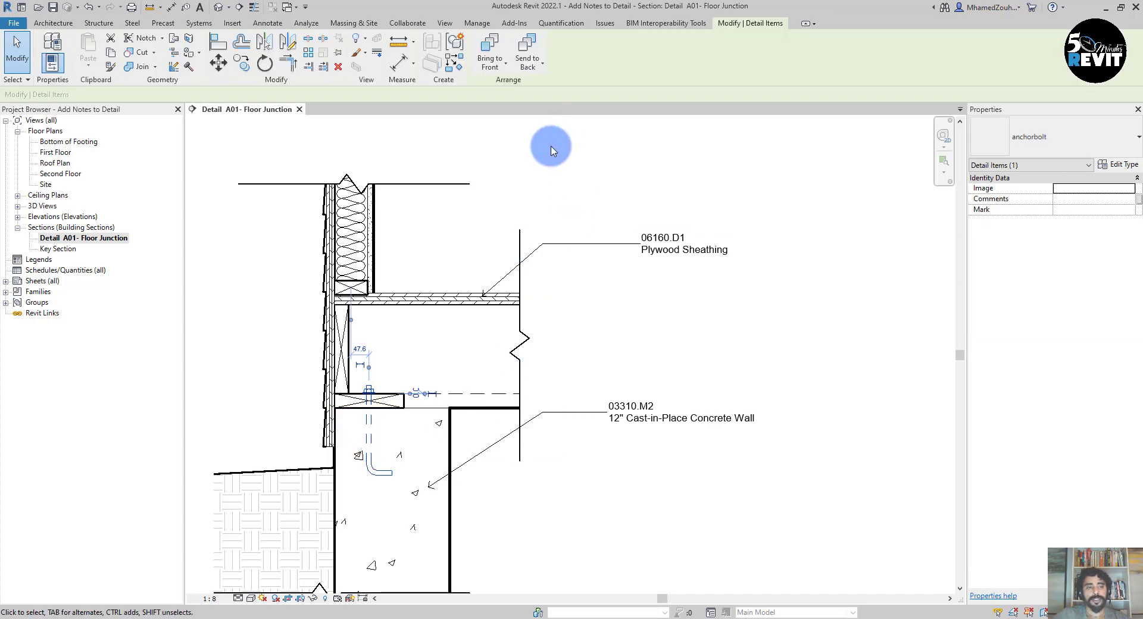
{"action": "left_click", "coordinate": [550, 164]}
- Place an element keynote on the anchor bolt, with its text beyond the break line between the plywood and concrete wall keynotes
{"action": "left_click", "coordinate": [871, 72]}
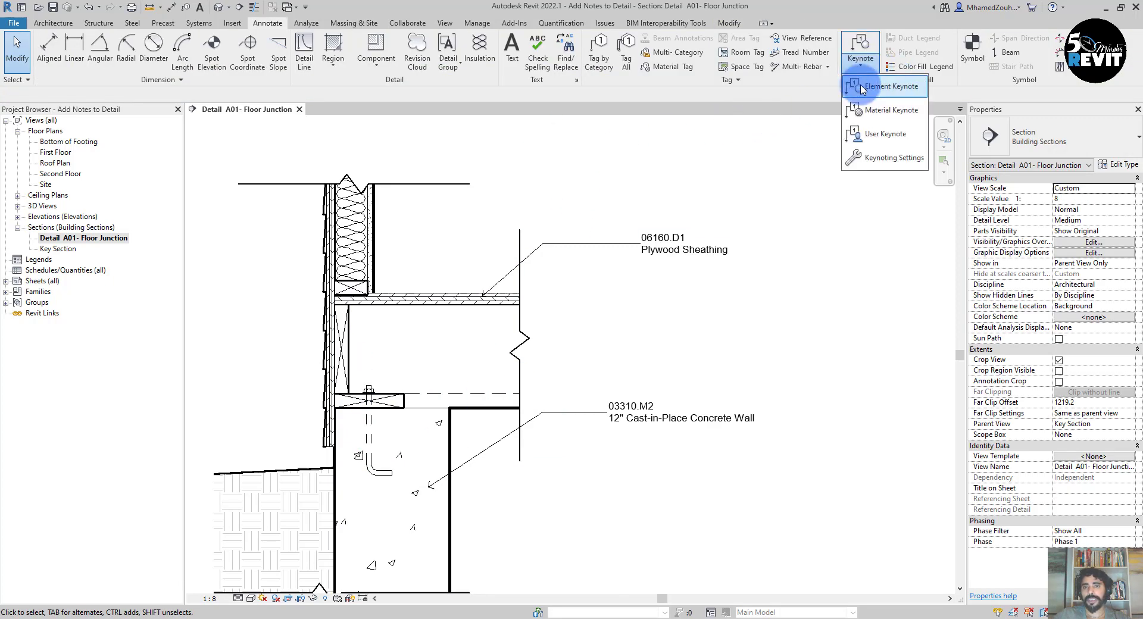
{"action": "left_click", "coordinate": [900, 87]}
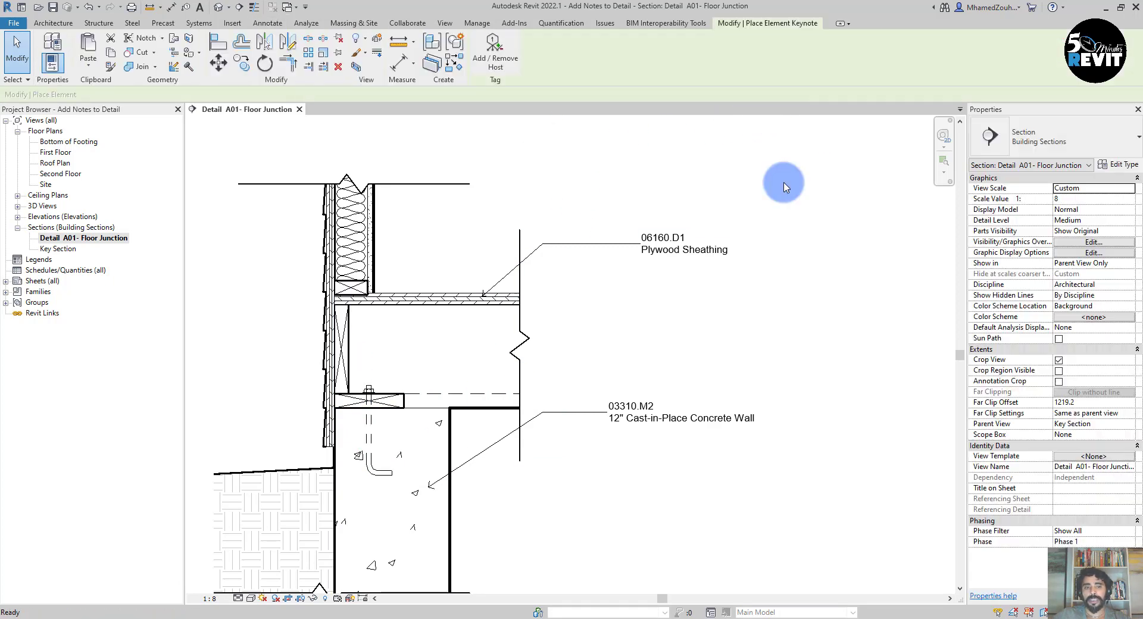
{"action": "left_click", "coordinate": [369, 434]}
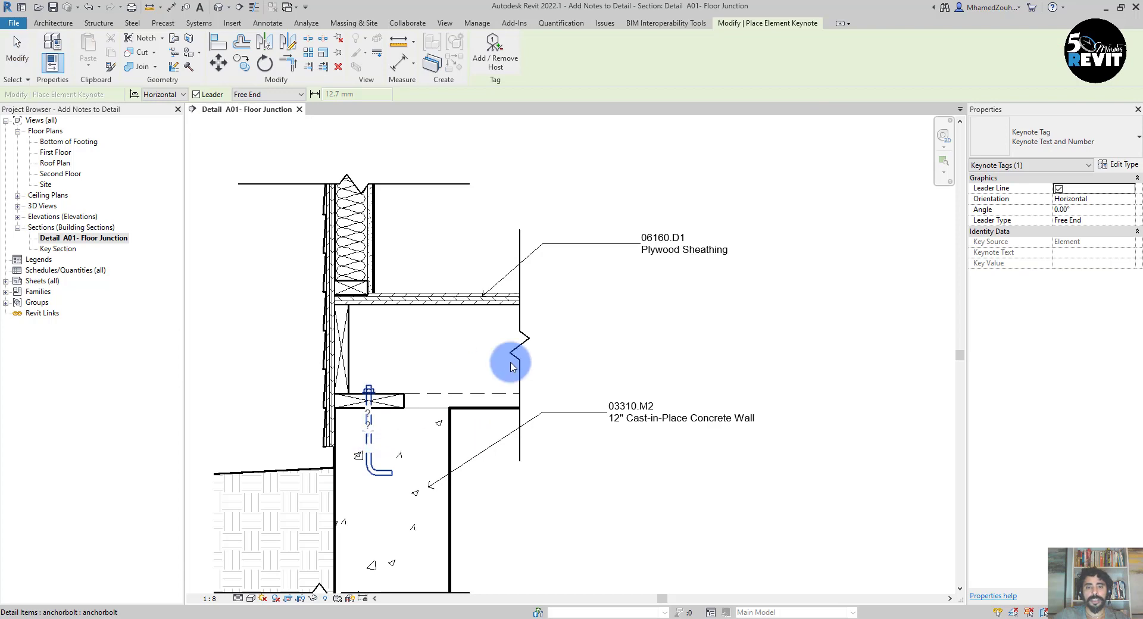
{"action": "left_click", "coordinate": [545, 314]}
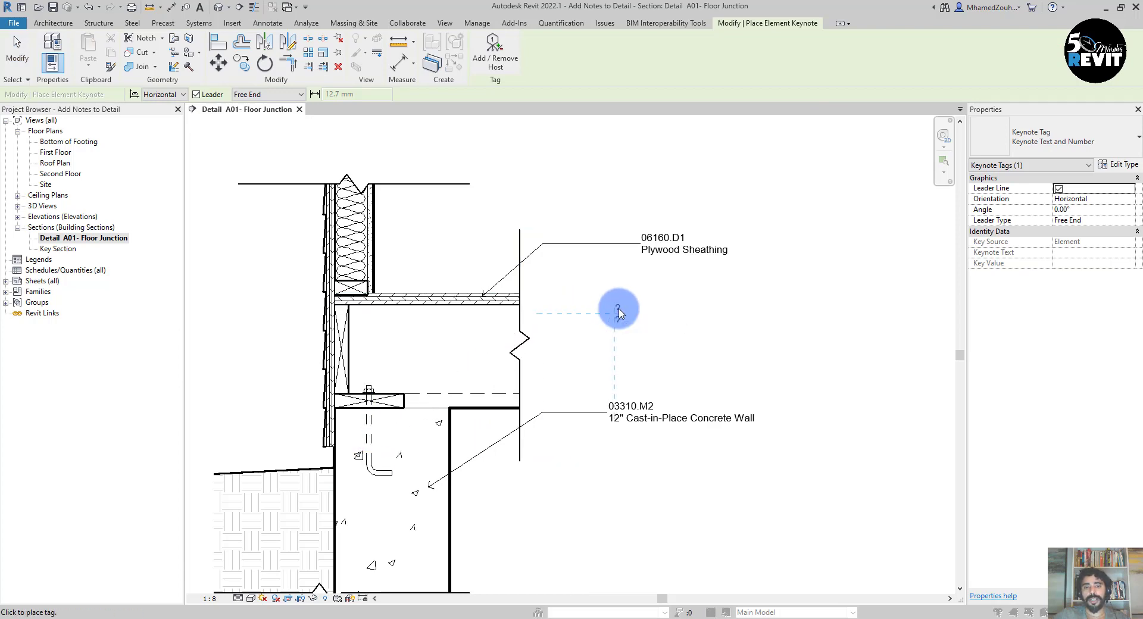
{"action": "left_click", "coordinate": [620, 314]}
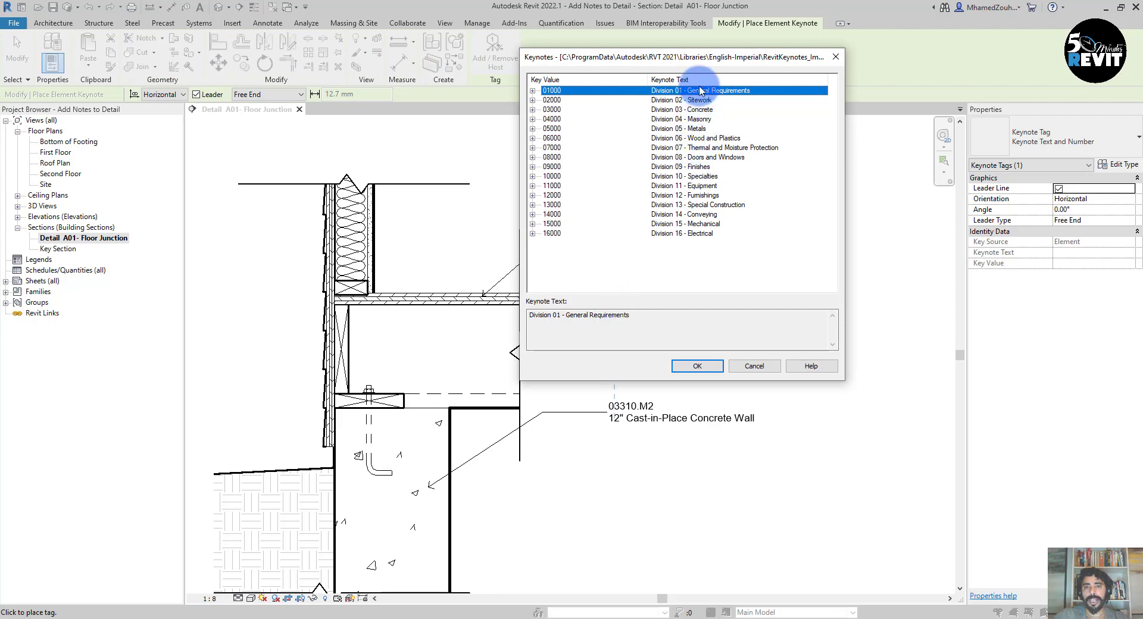
- Expand Division 05 - Metals in the keynote list down to the entries under 05090 Metal Fastenings
{"action": "left_click_drag", "start_coordinate": [698, 58], "coordinate": [696, 44]}
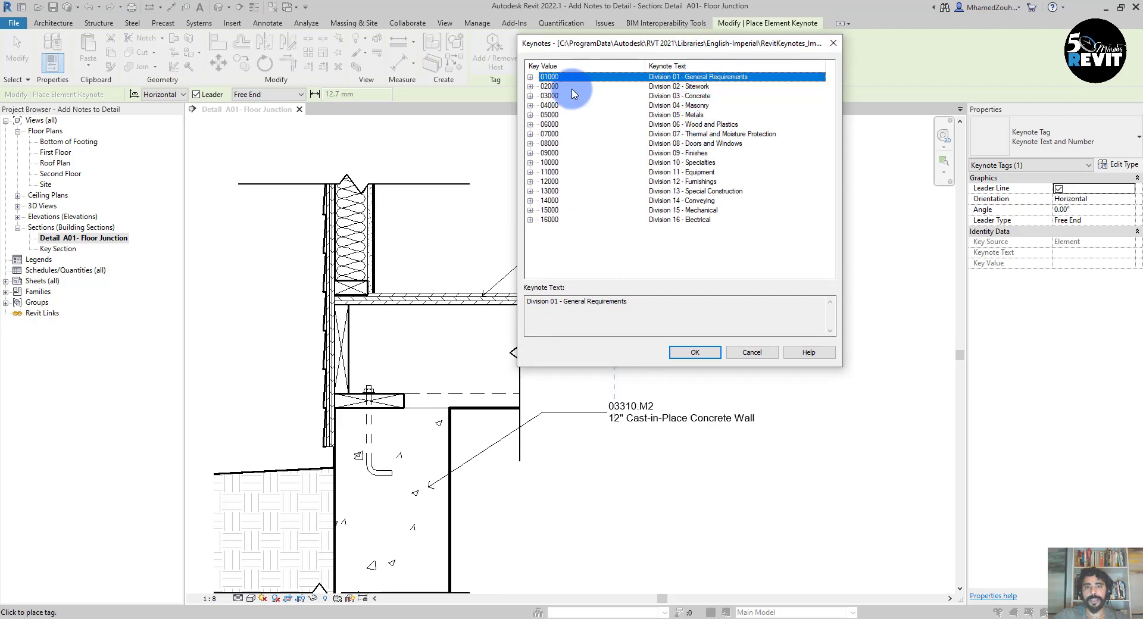
{"action": "left_click", "coordinate": [690, 115]}
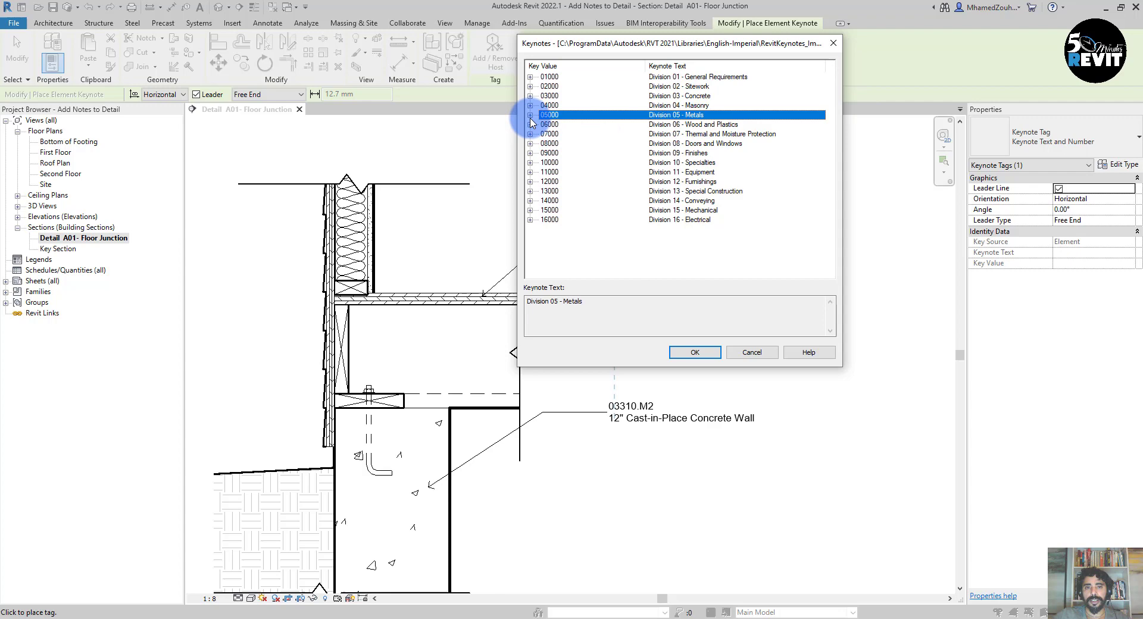
{"action": "left_click", "coordinate": [530, 115]}
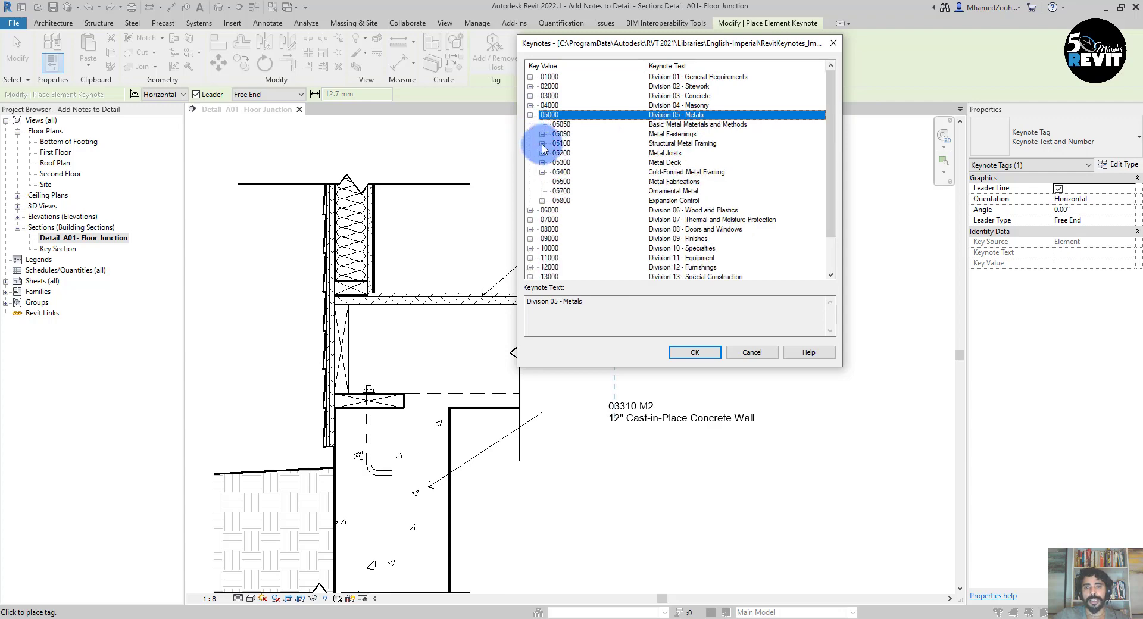
{"action": "left_click", "coordinate": [662, 134]}
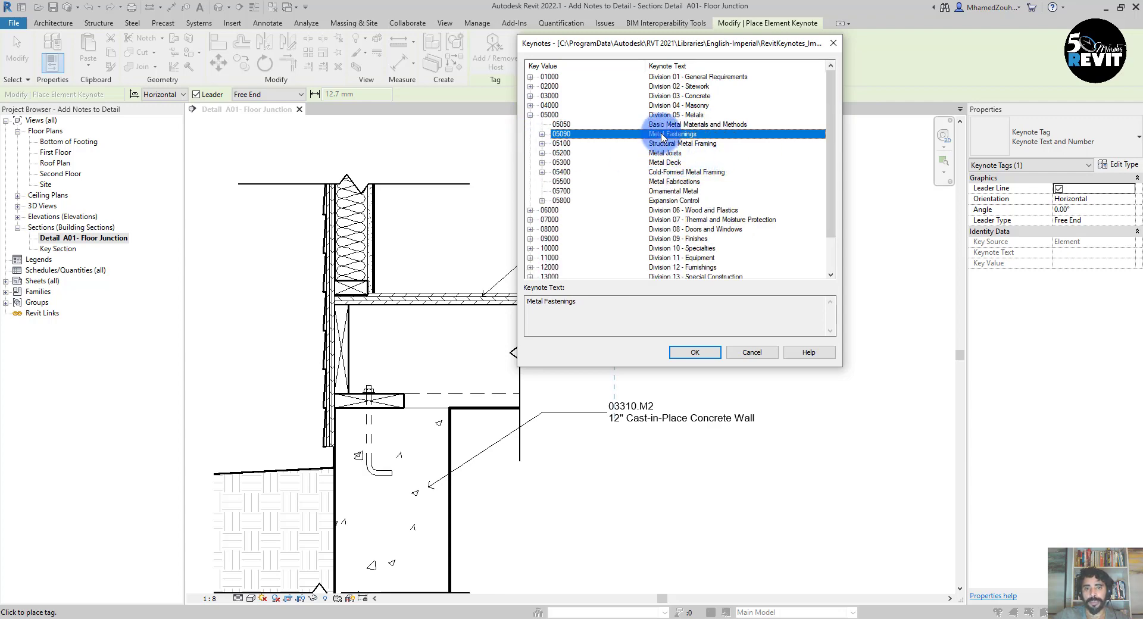
{"action": "left_click", "coordinate": [542, 134]}
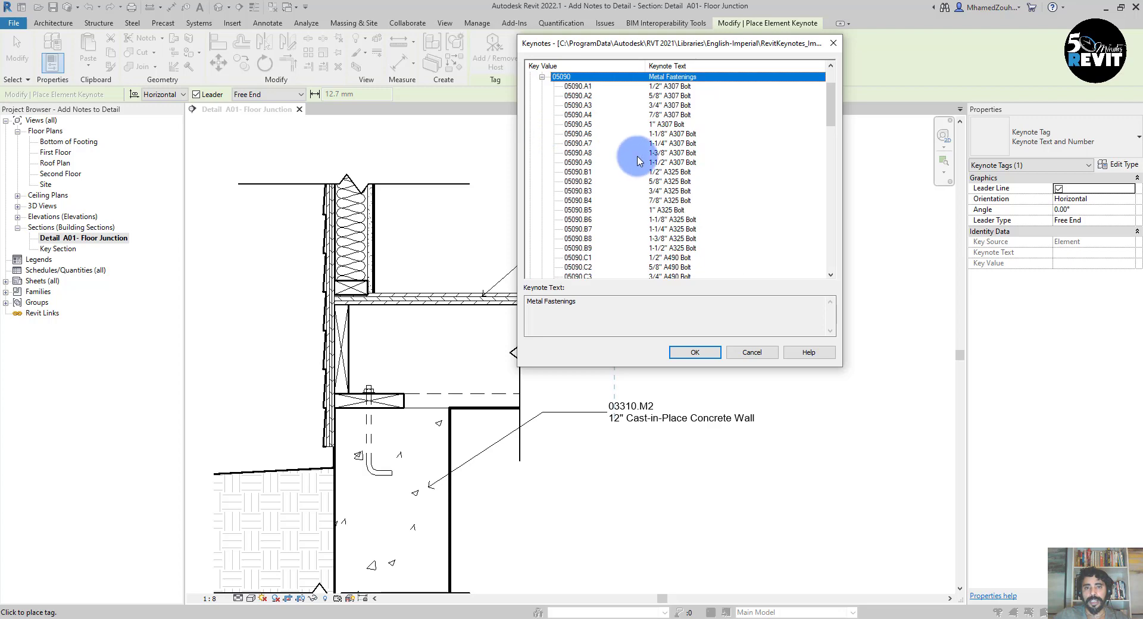
- Assign keynote 05090.E2, 1/2" Hooked Anchor Bolt, to the anchor bolt
{"action": "left_click_drag", "start_coordinate": [831, 119], "coordinate": [832, 169]}
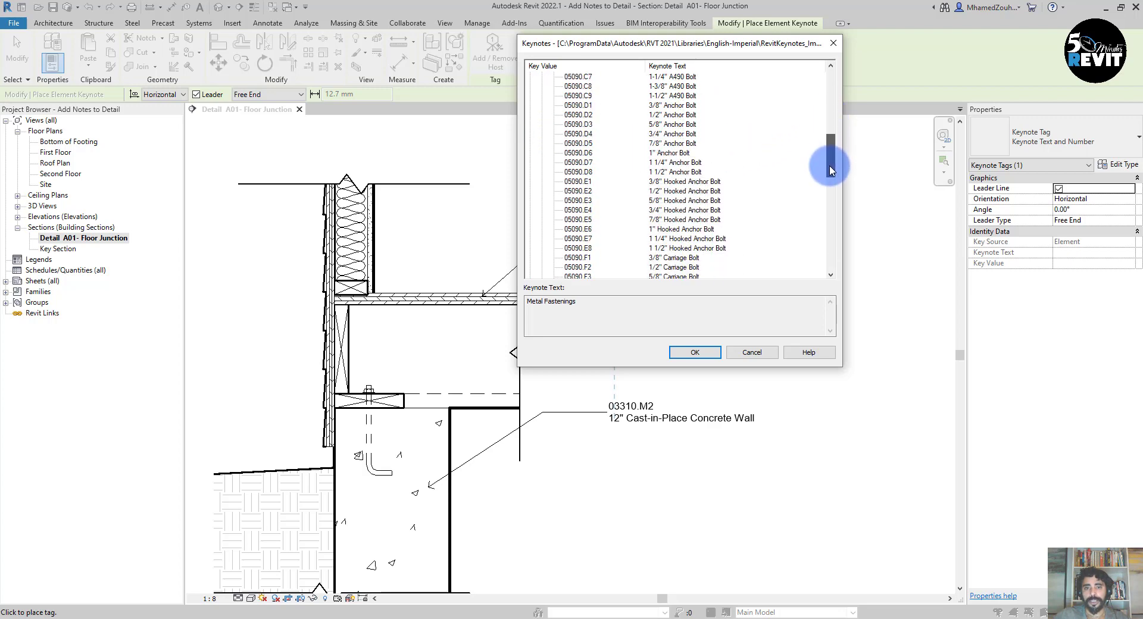
{"action": "left_click", "coordinate": [660, 193]}
{"action": "double_click", "coordinate": [658, 197]}
{"action": "scroll", "coordinate": [613, 526], "scroll_direction": "down", "scroll_amount": 2}
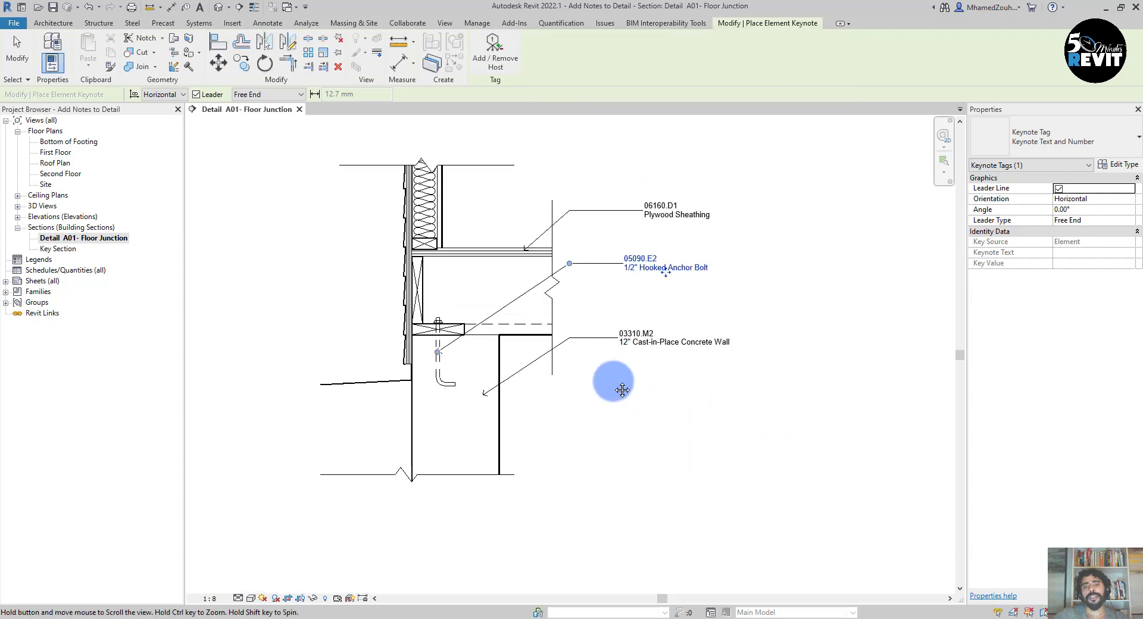
{"action": "scroll", "coordinate": [276, 378], "scroll_direction": "up", "scroll_amount": 1}
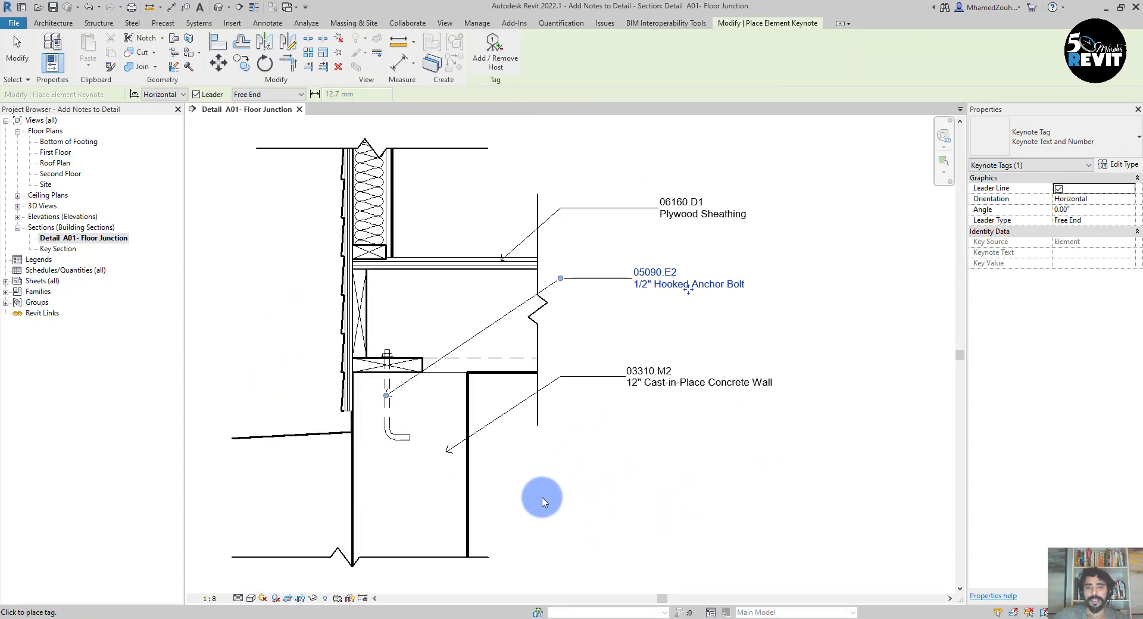
{"action": "scroll", "coordinate": [563, 488], "scroll_direction": "up", "scroll_amount": 2}
{"action": "middle_click_drag", "start_coordinate": [582, 465], "coordinate": [577, 489]}
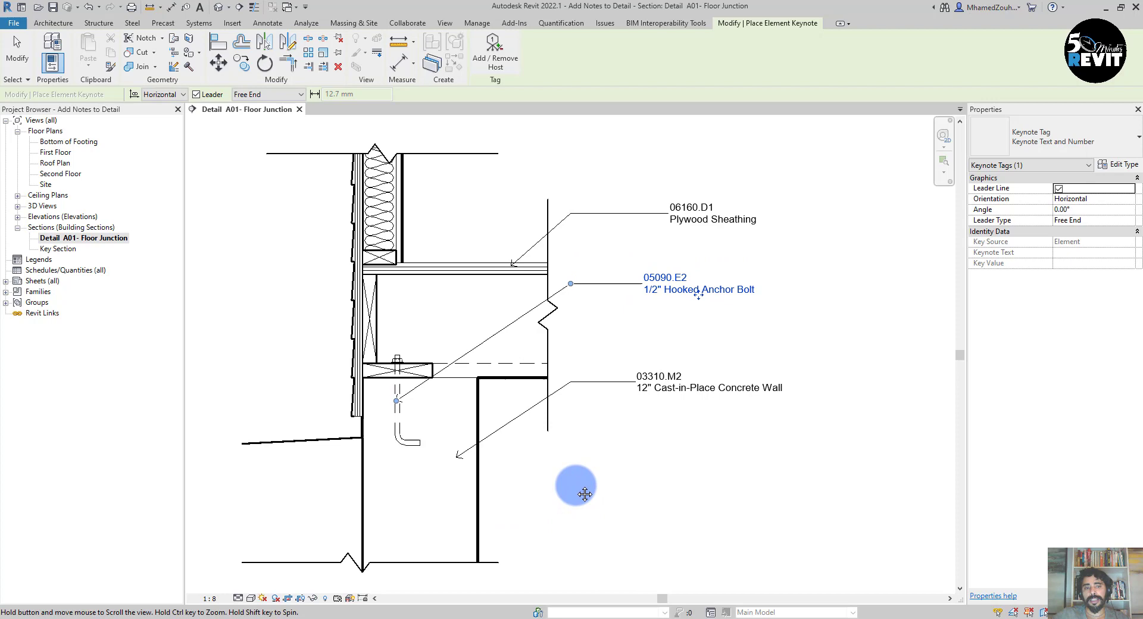